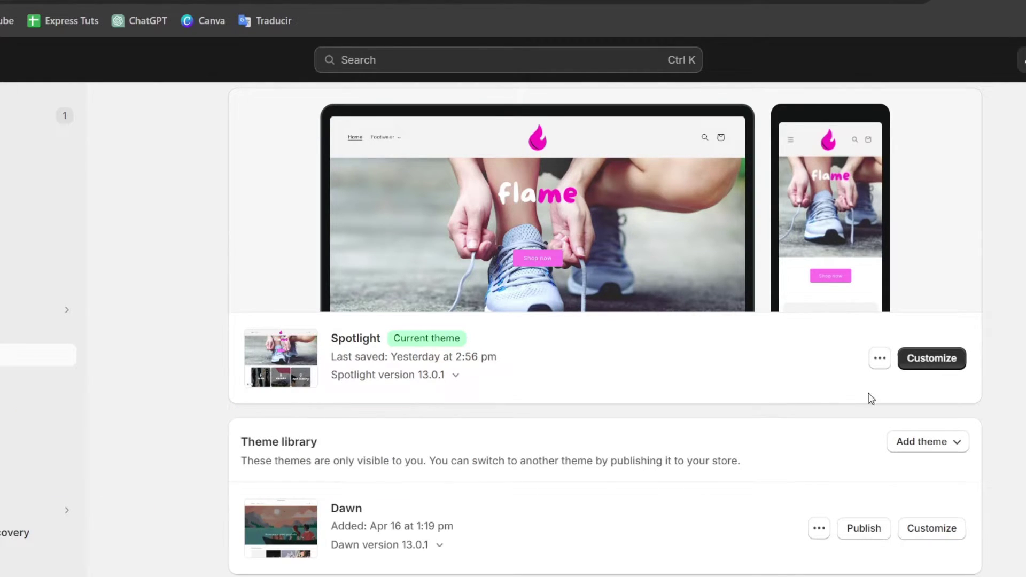
Open the store chooser, check the Inactive stores list, then return to the Active list showing Flame.
left_click(1021, 59)
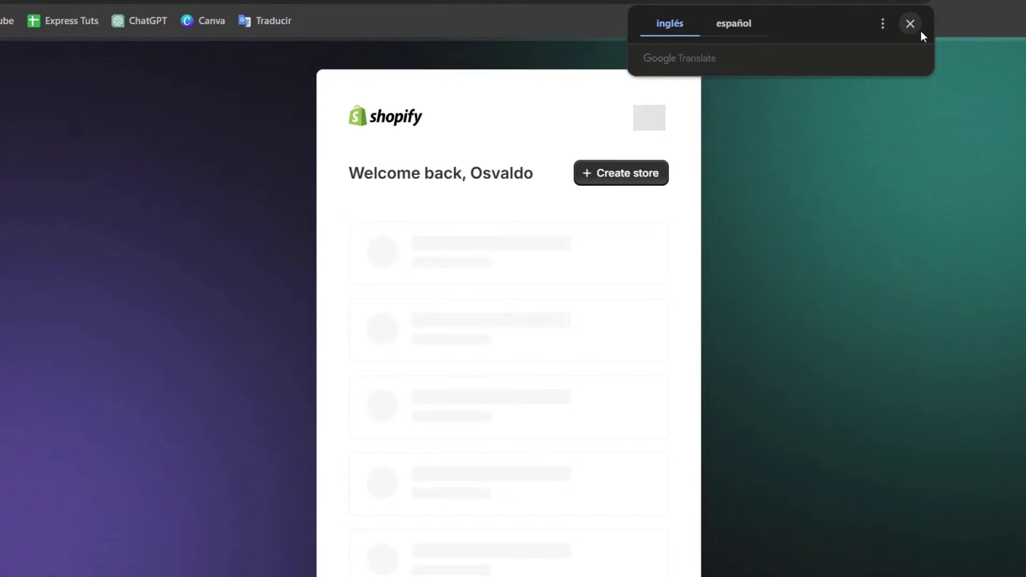
left_click(918, 29)
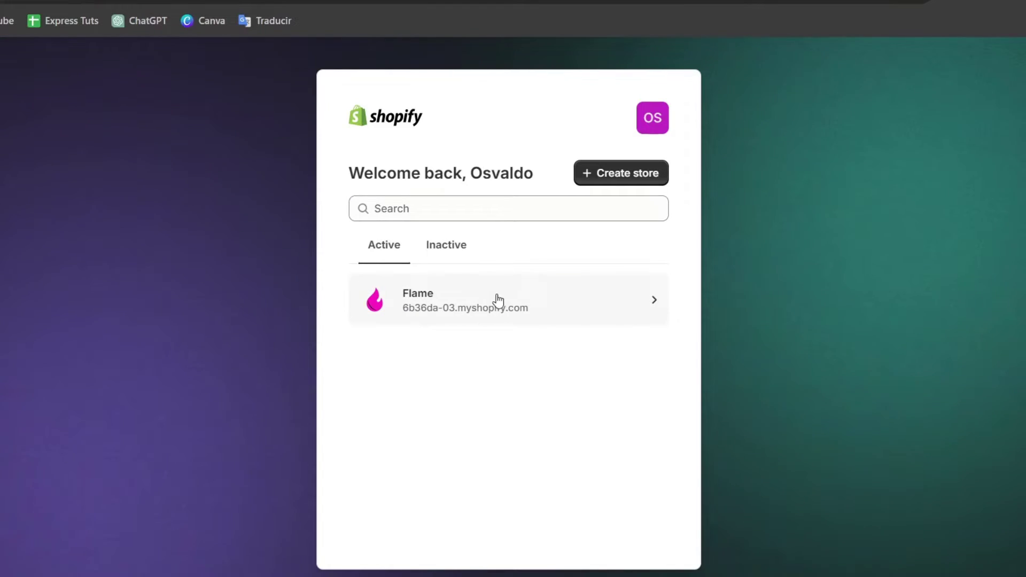
left_click(476, 256)
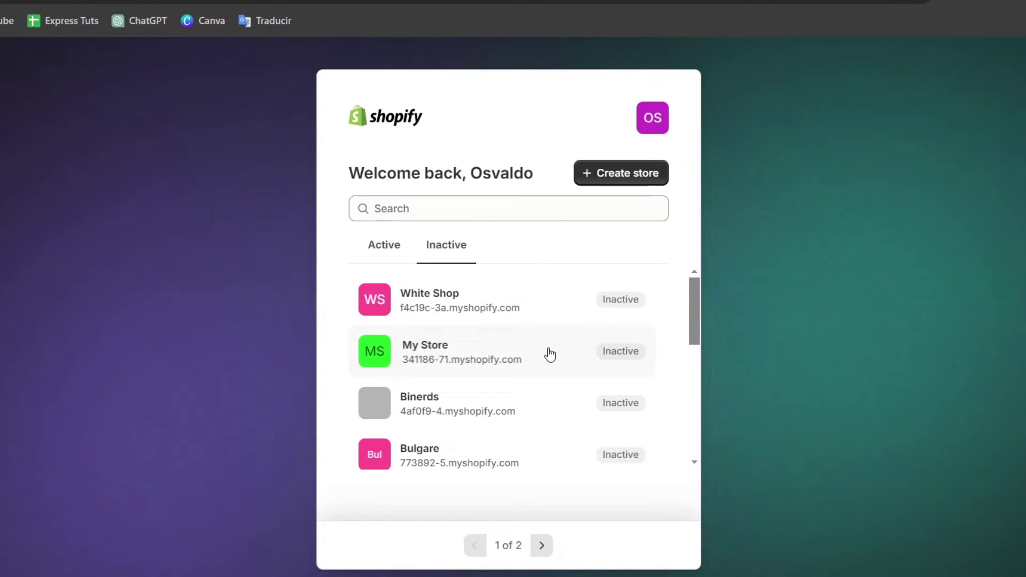
scroll(550, 355, "down", 5)
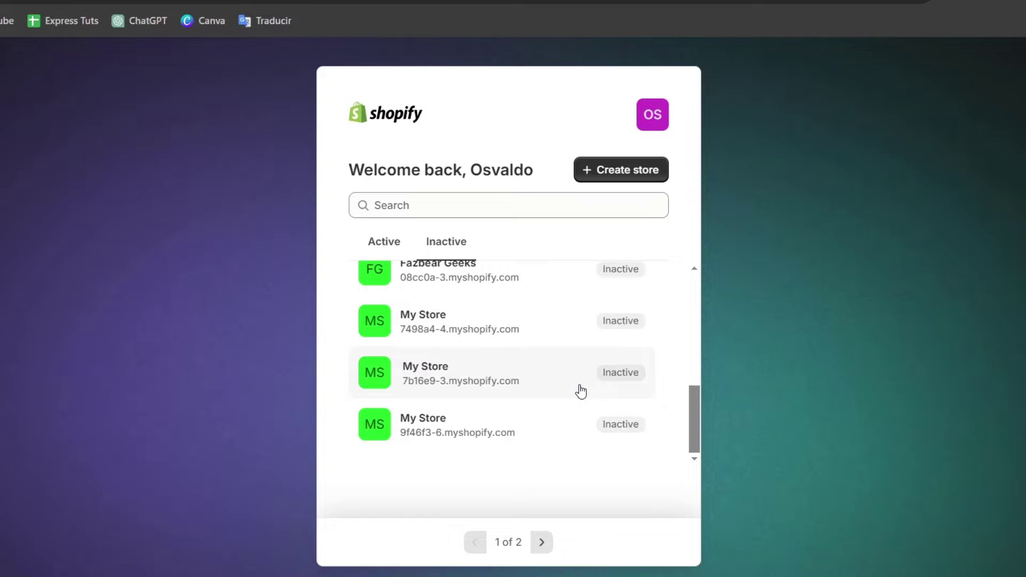
scroll(561, 421, "up", 5)
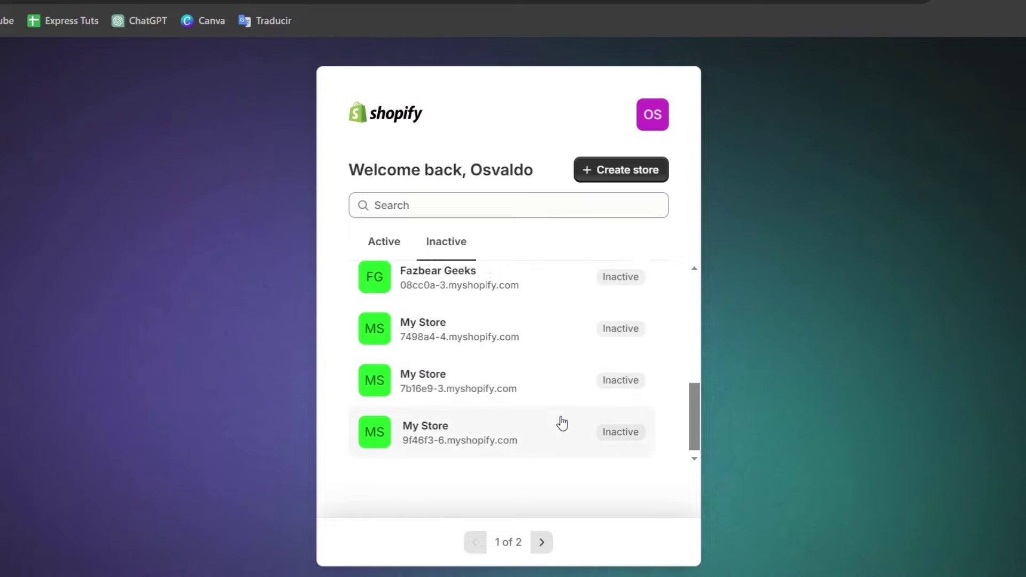
left_click(396, 250)
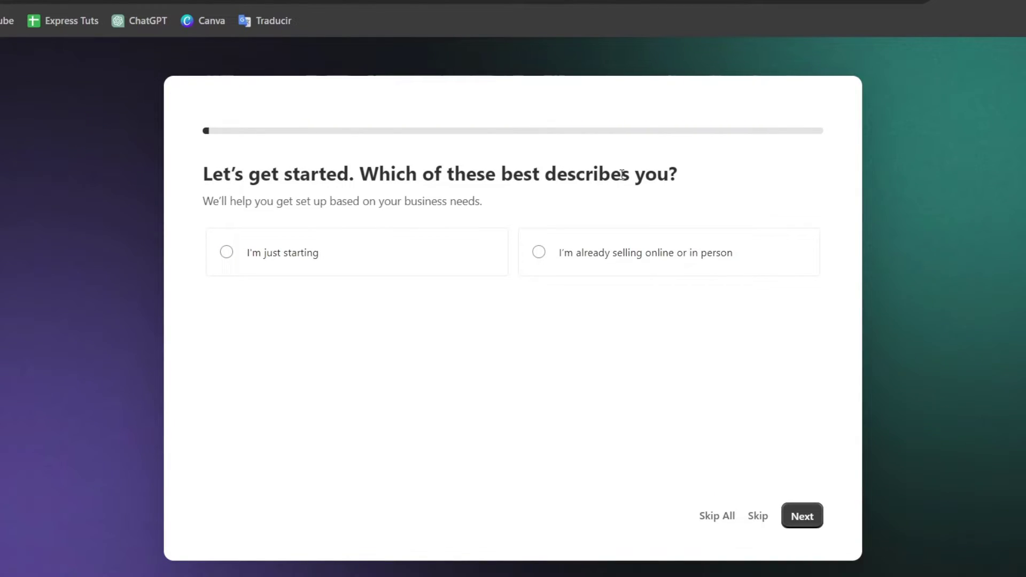
Create a new store located in Mexico, skipping the starting question and postponing the security review.
left_click(711, 514)
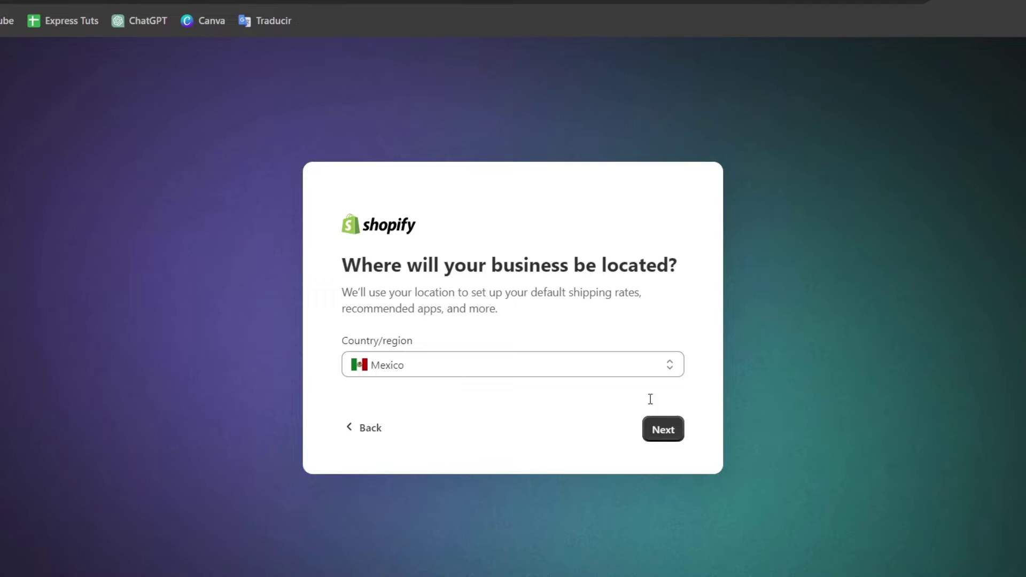
left_click(665, 429)
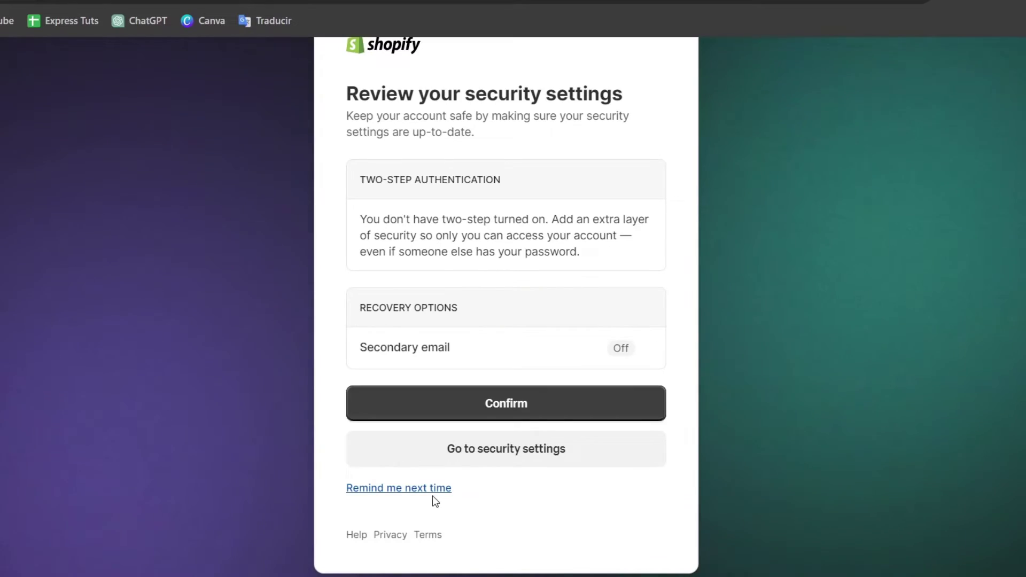
left_click(433, 493)
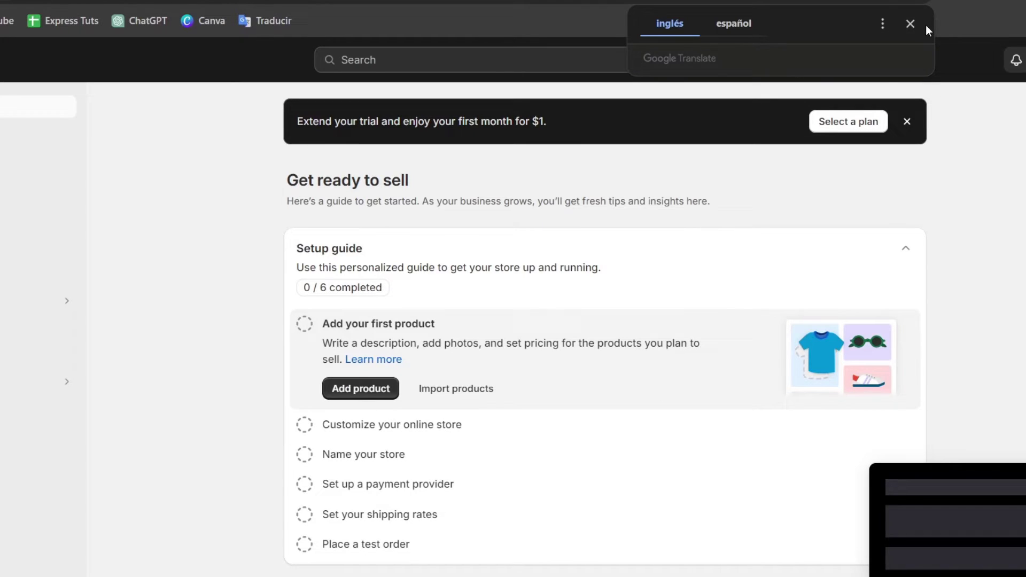
Compare the new store's and Flame store's IDs in each tab's address bar without changing them.
left_click(910, 23)
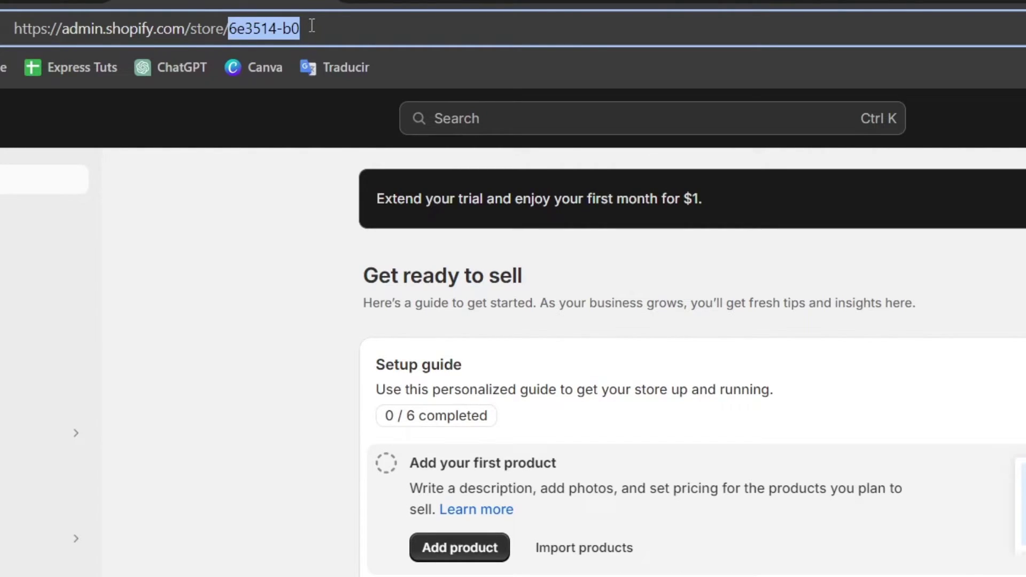
left_click(311, 25)
double_click(305, 26)
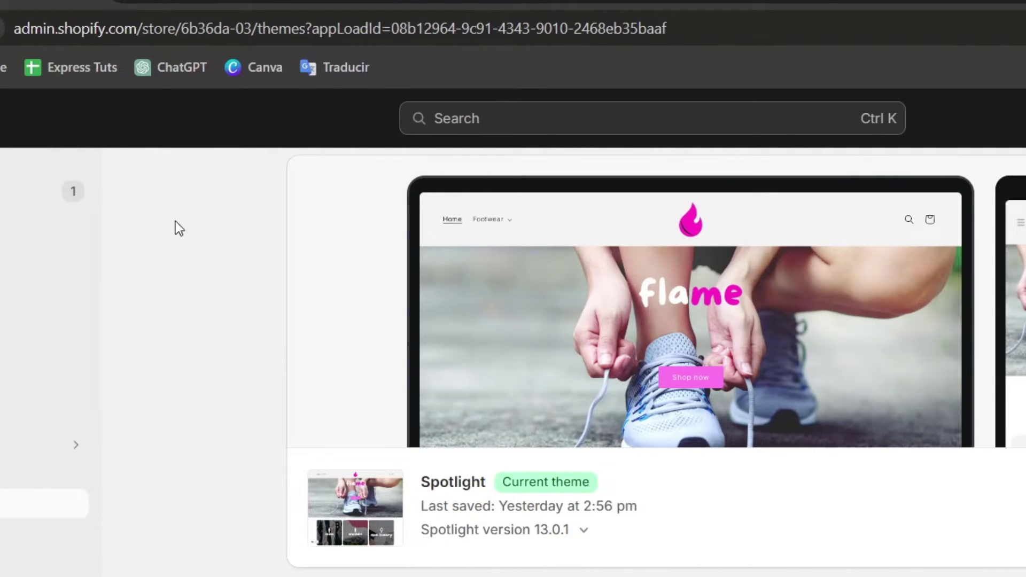
double_click(243, 28)
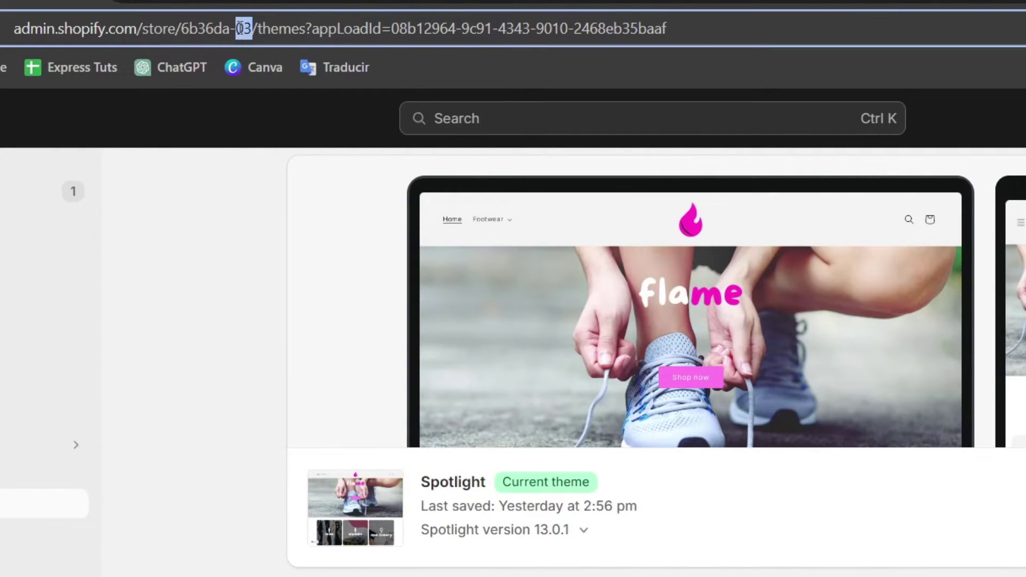
left_click(239, 259)
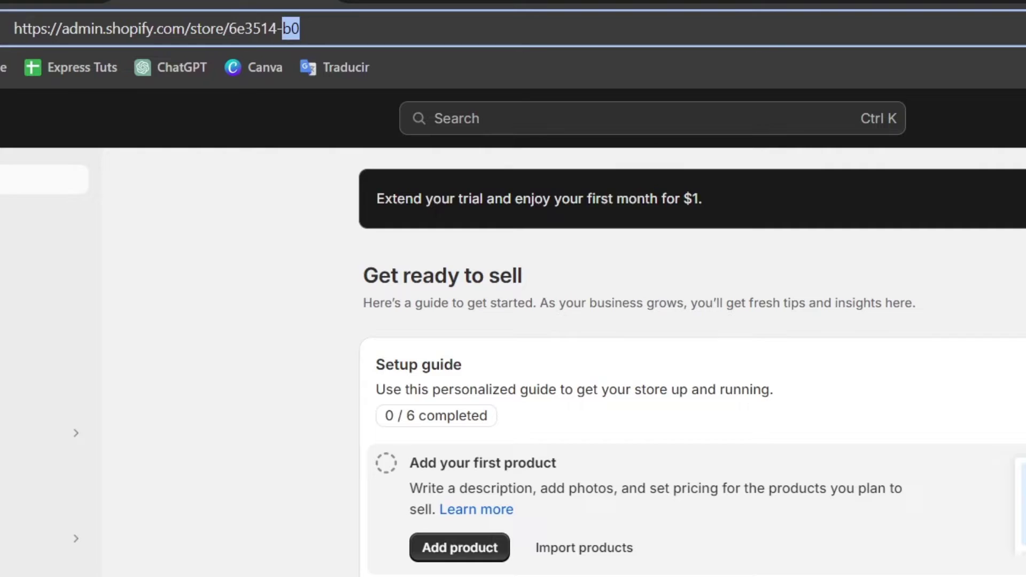
key("Escape")
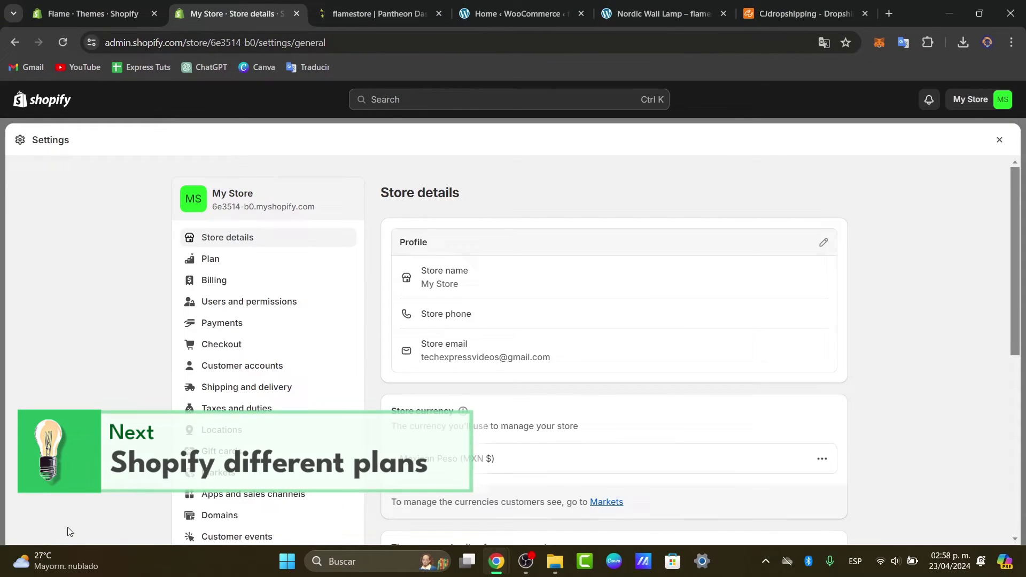
Open My Store's Plan settings and bring up the plan choices.
left_click(237, 263)
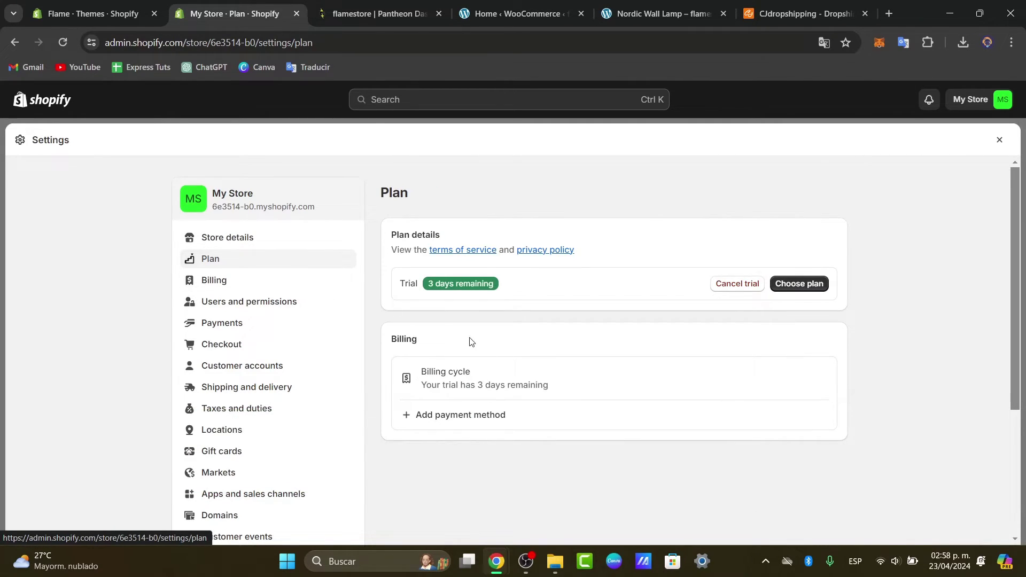
left_click(790, 290)
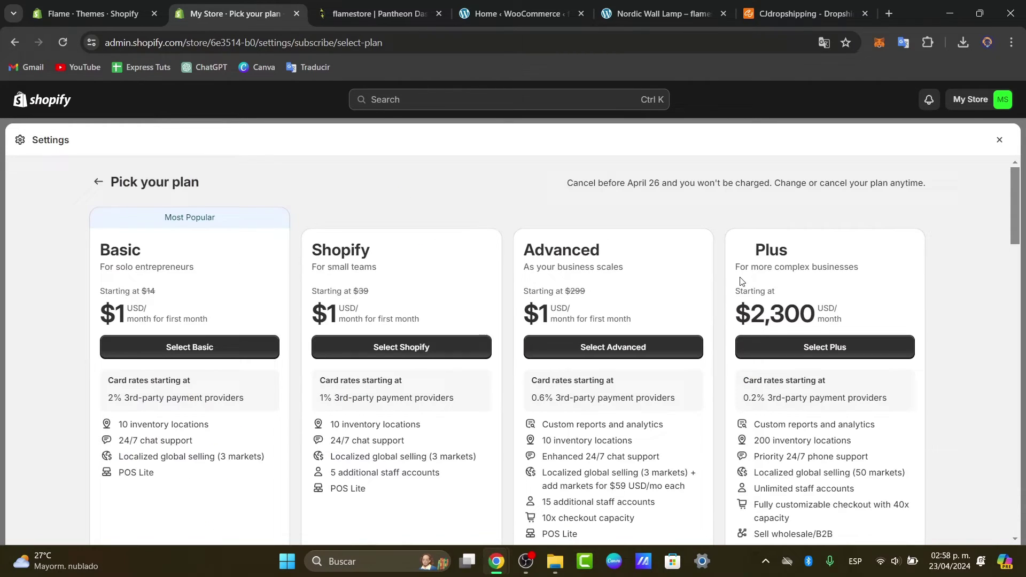
scroll(753, 278, "up", 1)
scroll(225, 381, "down", 1)
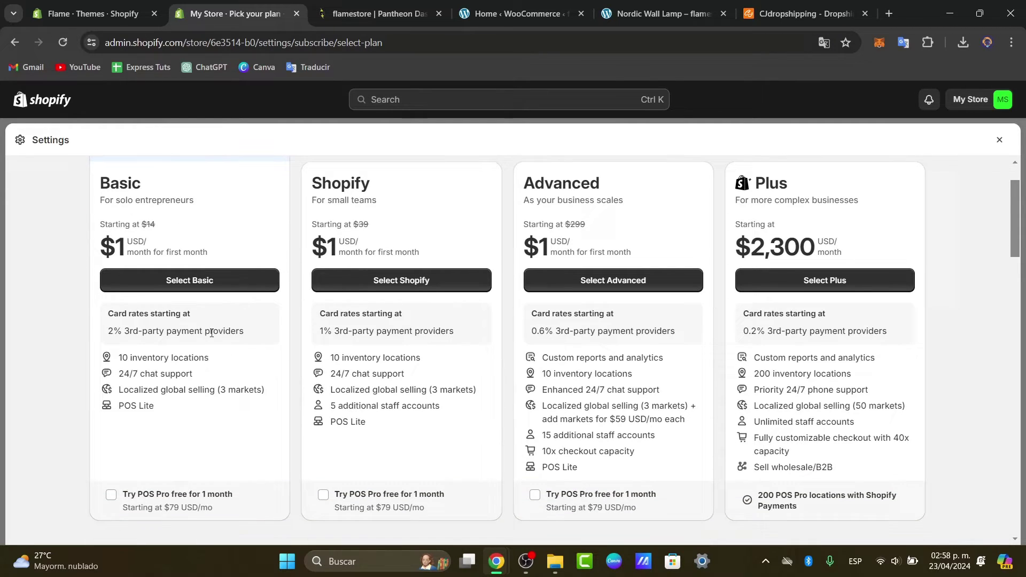
Review plan features, highlighting Localized global selling and expanding Headless storefronts details.
mouse_move(200, 372)
left_mouse_down()
mouse_move(166, 374)
mouse_move(150, 355)
mouse_move(200, 390)
left_mouse_up()
left_click(177, 412)
scroll(190, 419, "down", 10)
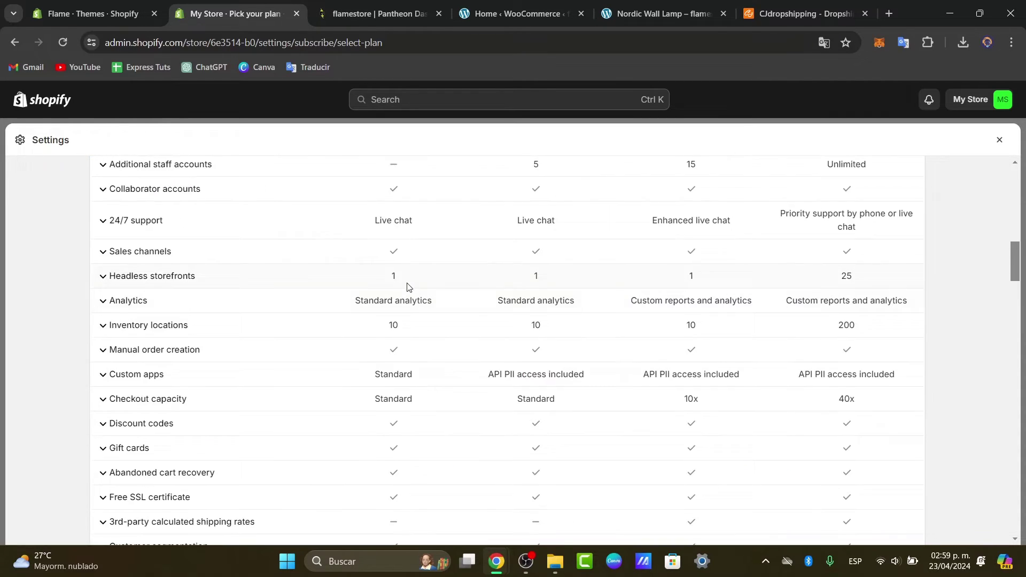
left_click(192, 277)
scroll(355, 373, "up", 2)
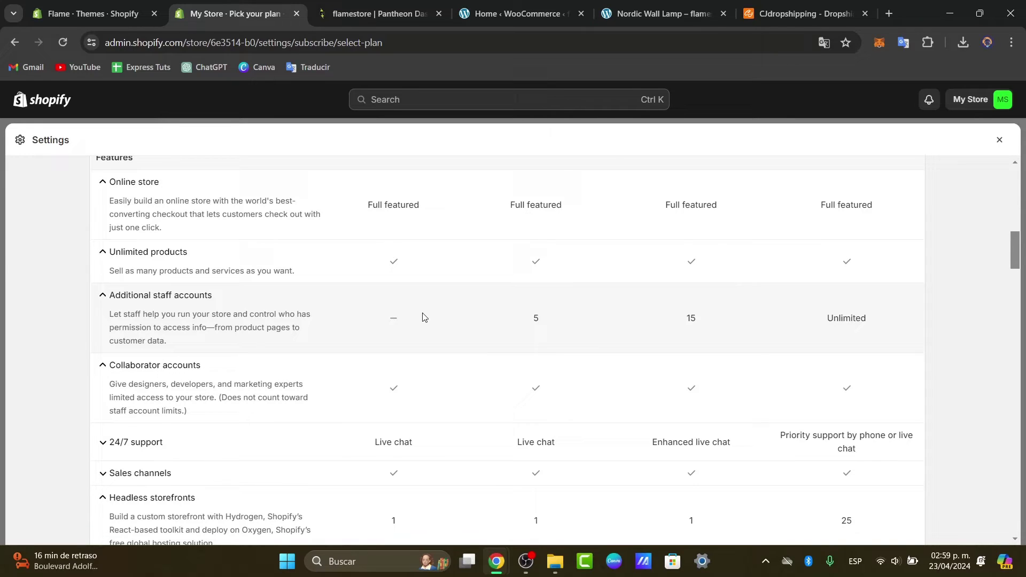
scroll(454, 353, "up", 10)
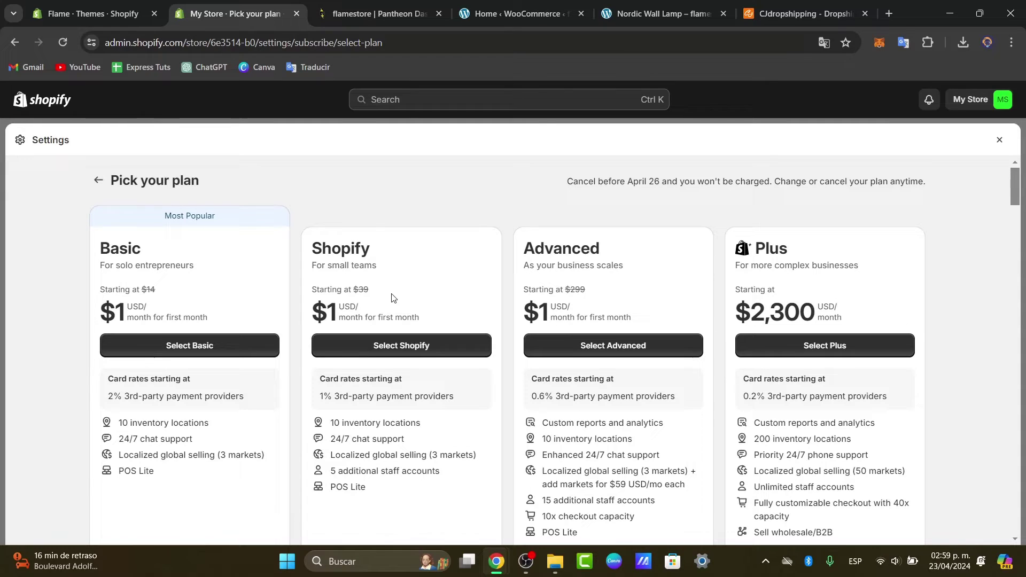
scroll(393, 297, "down", 1)
Point out the inventory locations, chat support, staff accounts features and the Basic plan's $1 price.
left_click_drag(387, 359, 426, 372)
left_click_drag(351, 374, 475, 389)
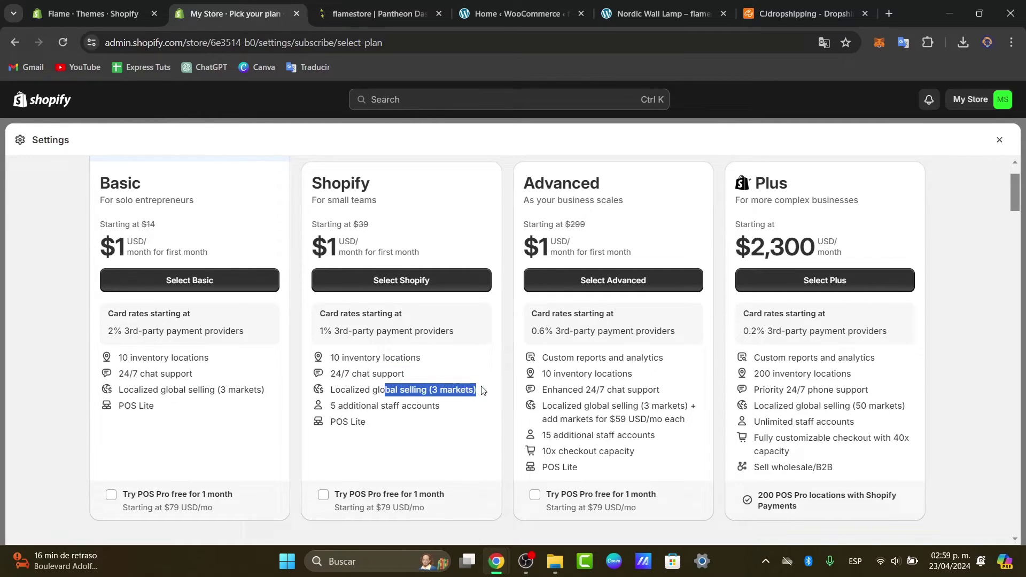
double_click(414, 407)
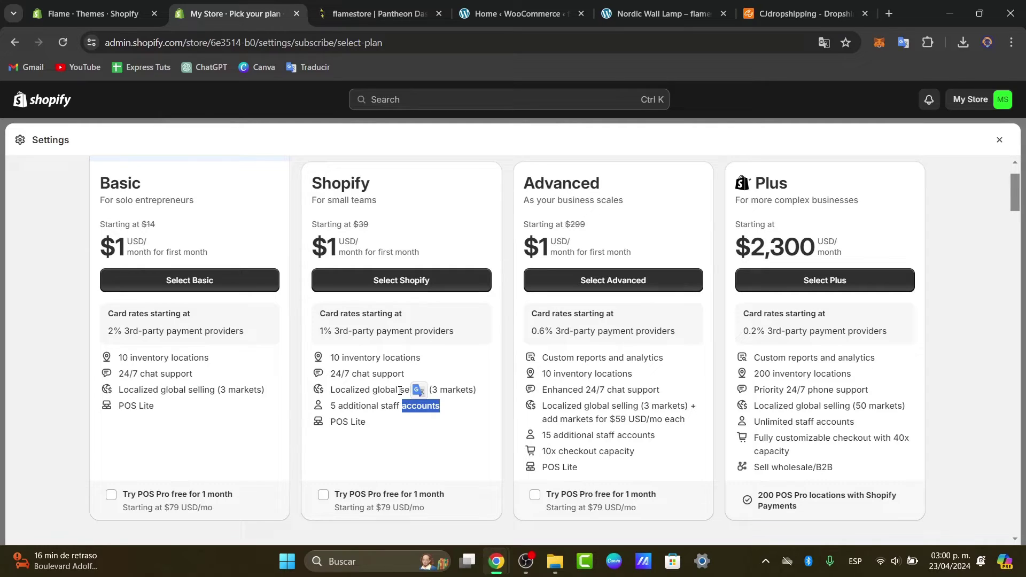
left_click_drag(385, 357, 420, 358)
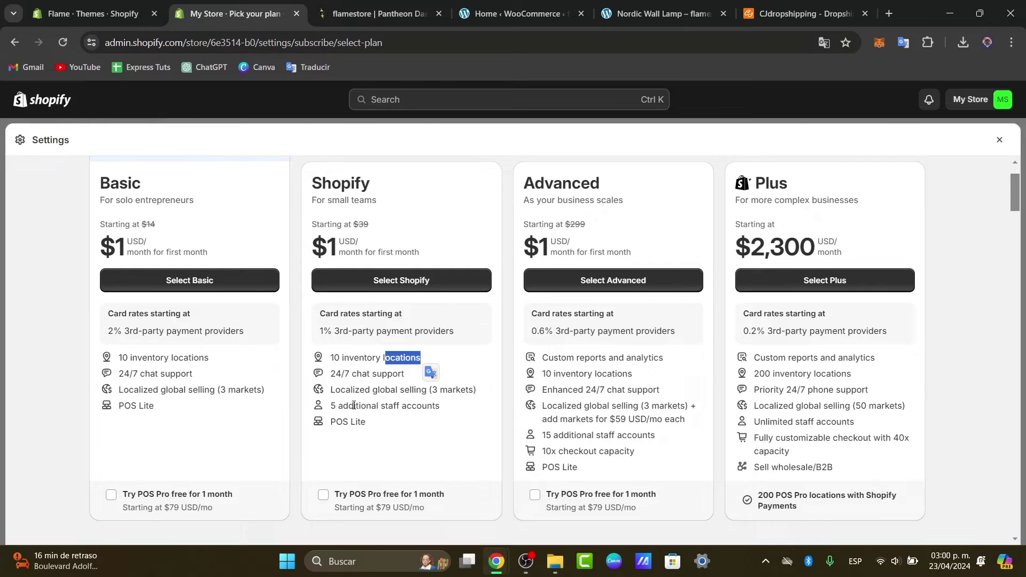
left_click_drag(353, 405, 451, 417)
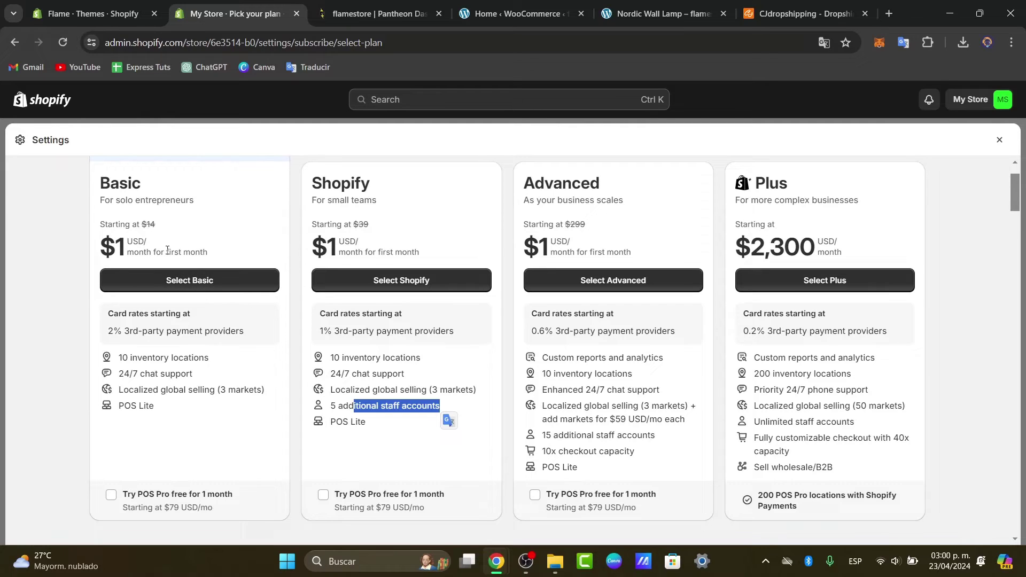
left_click_drag(149, 243, 99, 246)
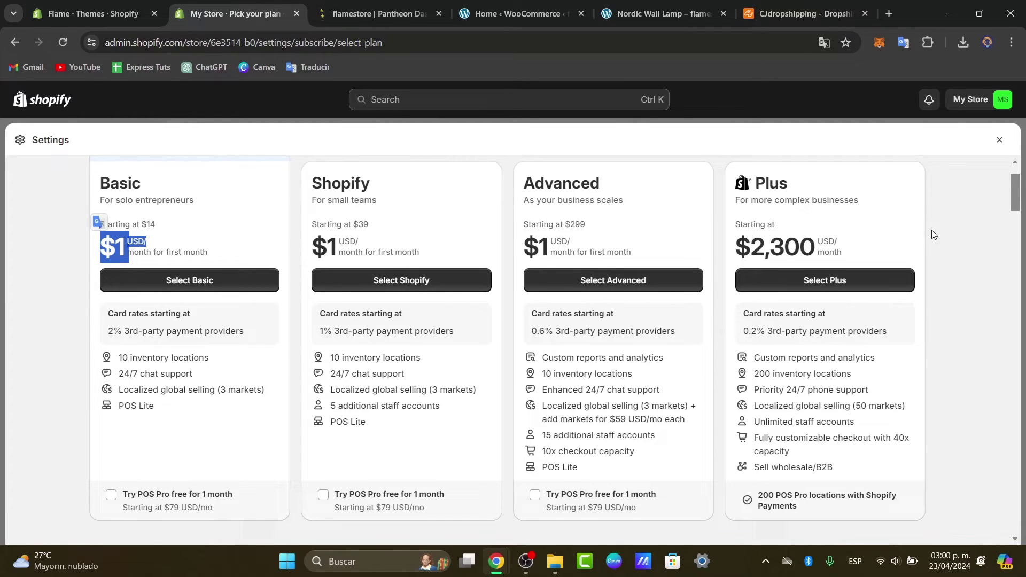
Close the plan settings, collapse the trial notice, and go back to the store list.
left_click(998, 140)
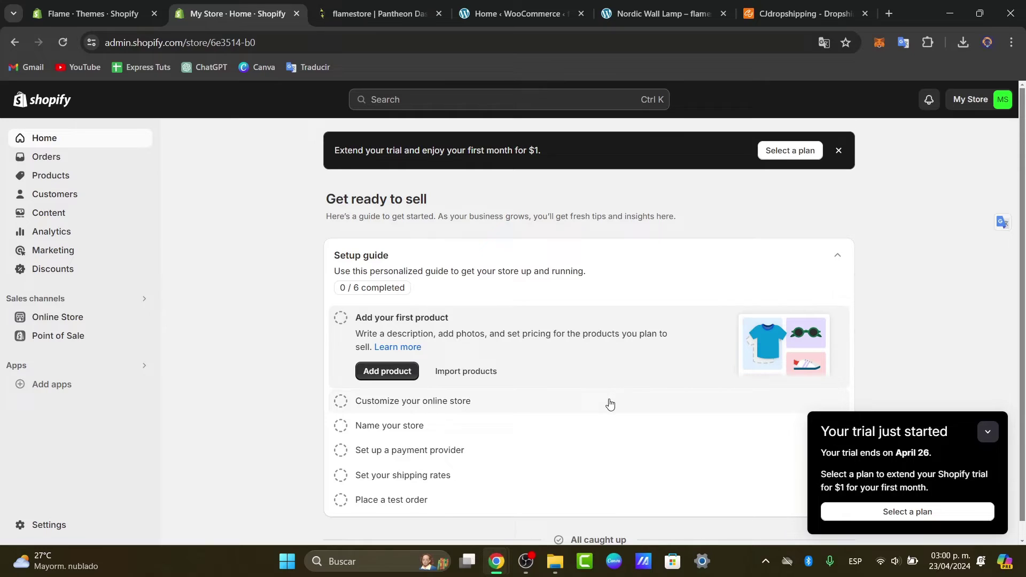
left_click(987, 431)
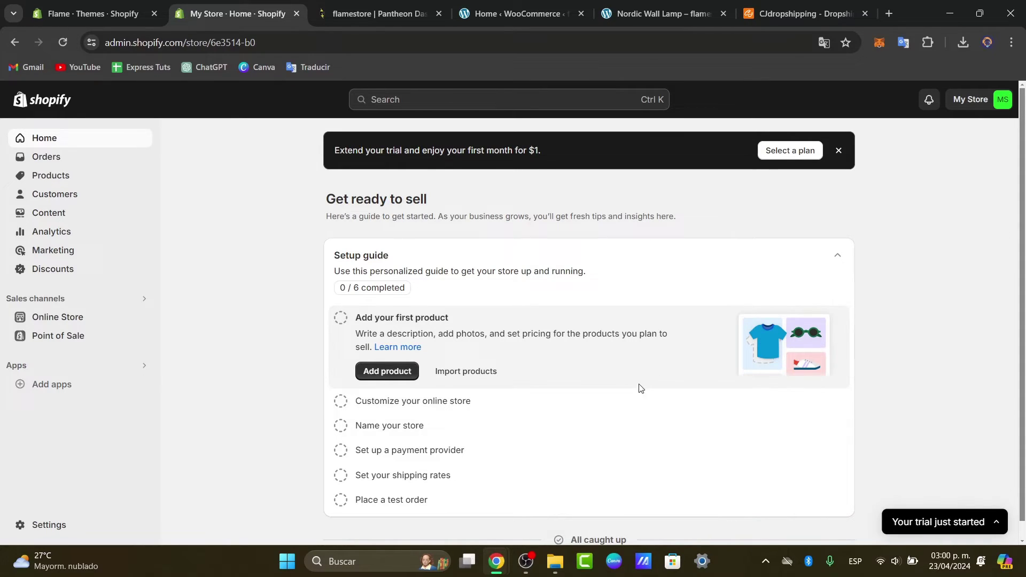
left_click(976, 100)
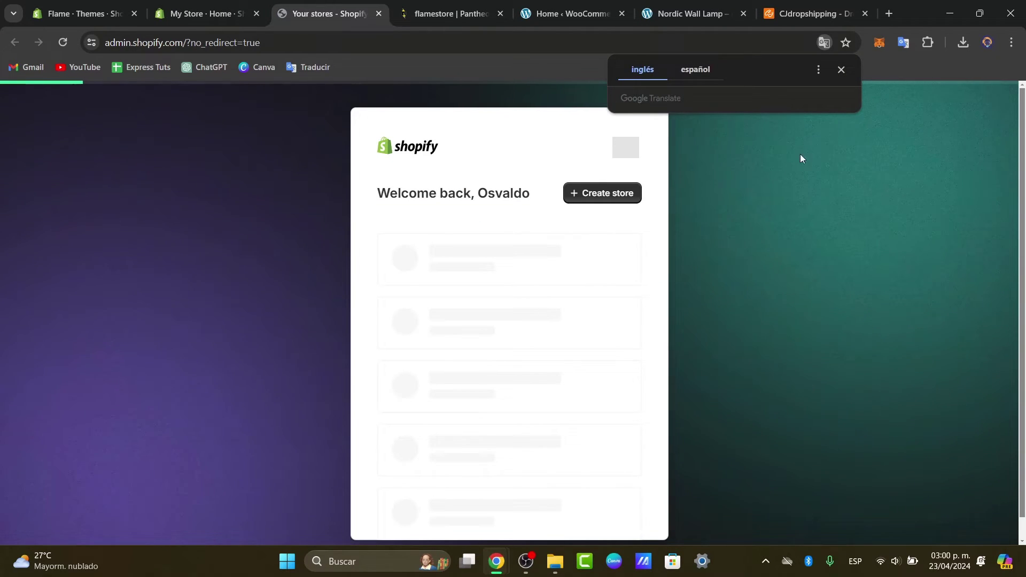
left_click(841, 70)
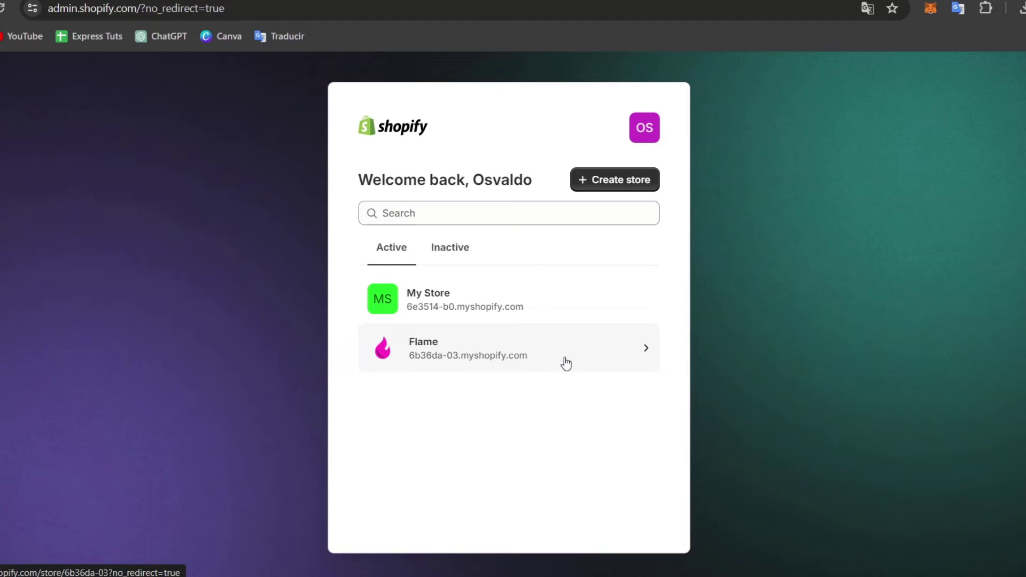
Open My Store's Settings > Plan and bring up the available plans.
left_click(519, 308)
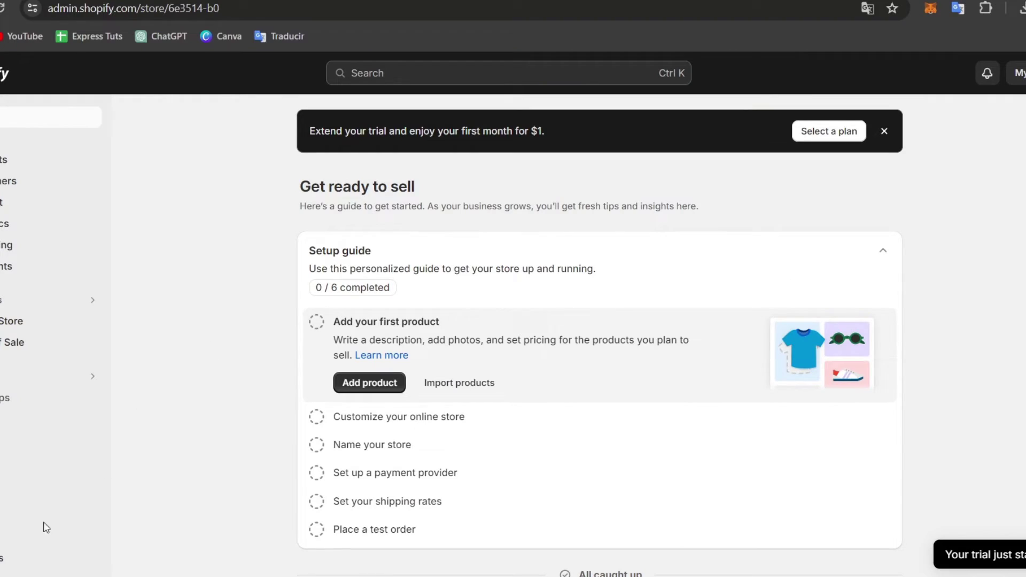
left_click(7, 557)
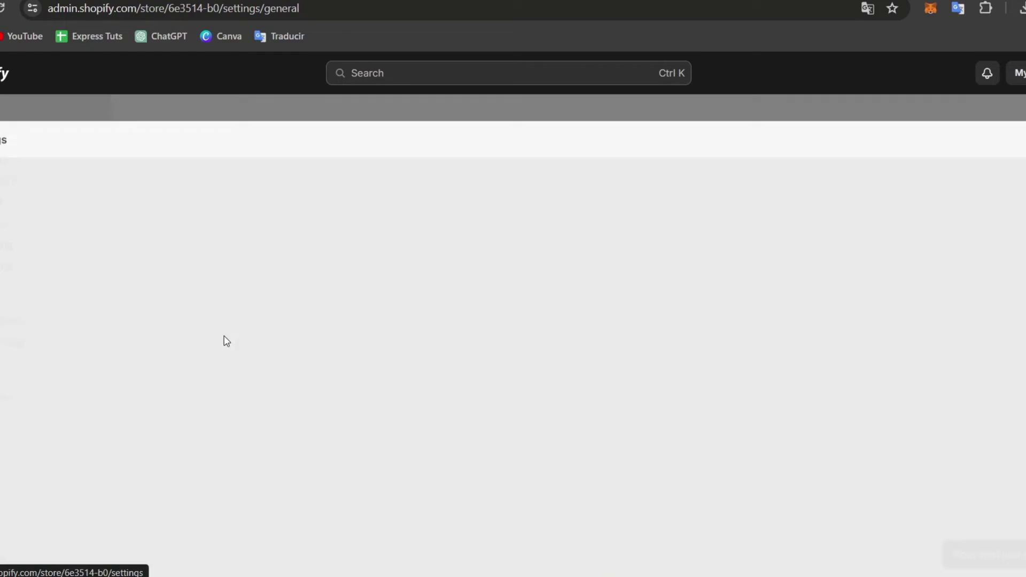
left_click(286, 265)
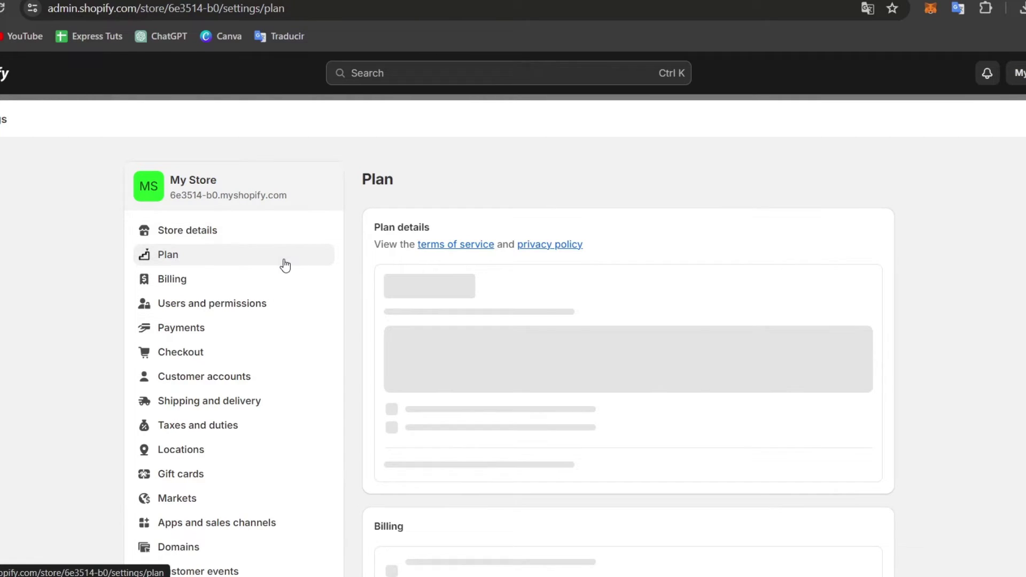
scroll(826, 289, "down", 2)
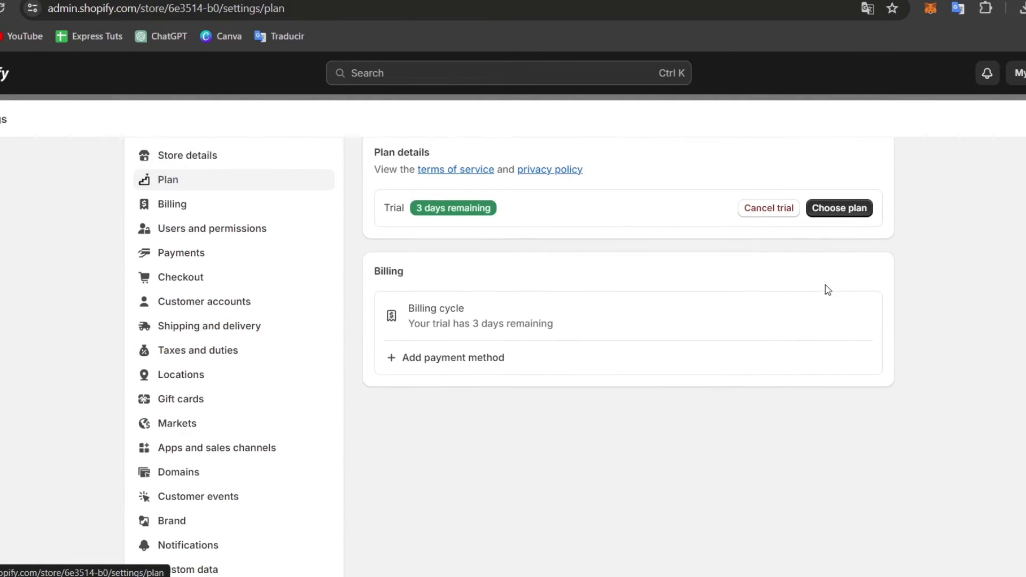
left_click(856, 205)
Review the Starter plan, noting its limited online store and inventory locations feature.
scroll(865, 236, "down", 10)
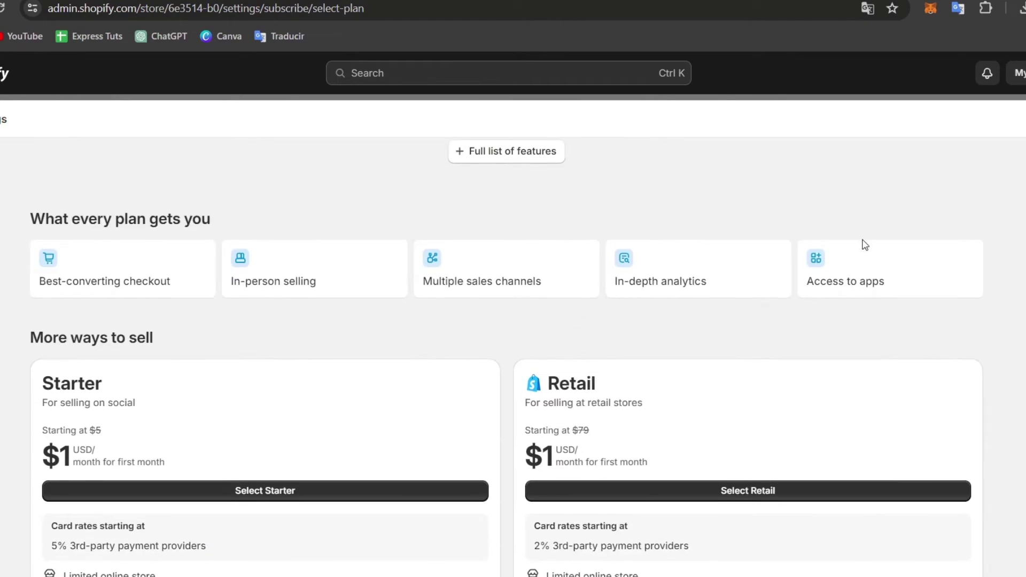
scroll(863, 245, "up", 3)
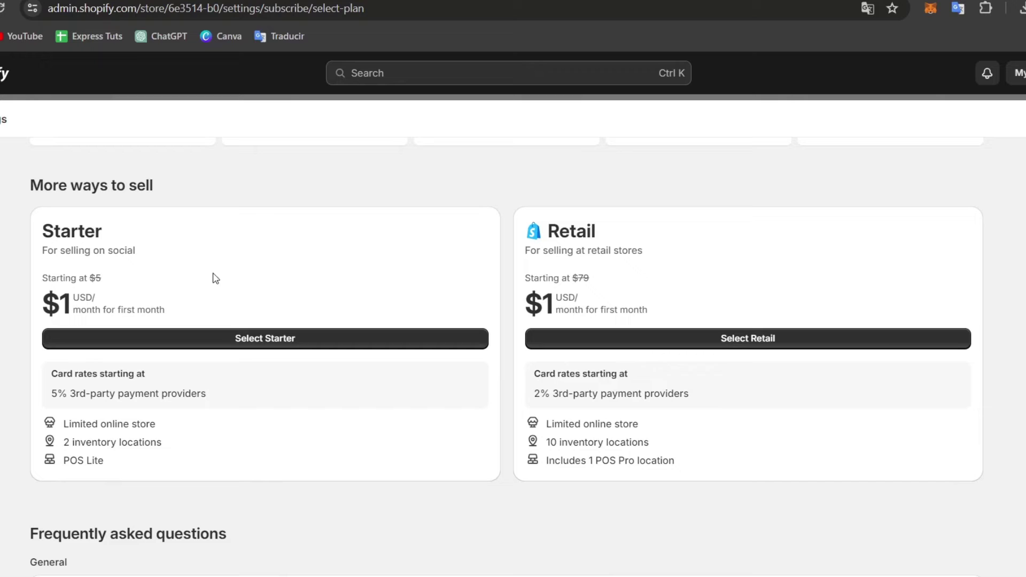
left_click_drag(105, 212, 93, 210)
scroll(267, 382, "down", 2)
scroll(265, 384, "up", 2)
left_click(238, 386)
left_click_drag(153, 419, 53, 423)
left_click_drag(163, 443, 66, 440)
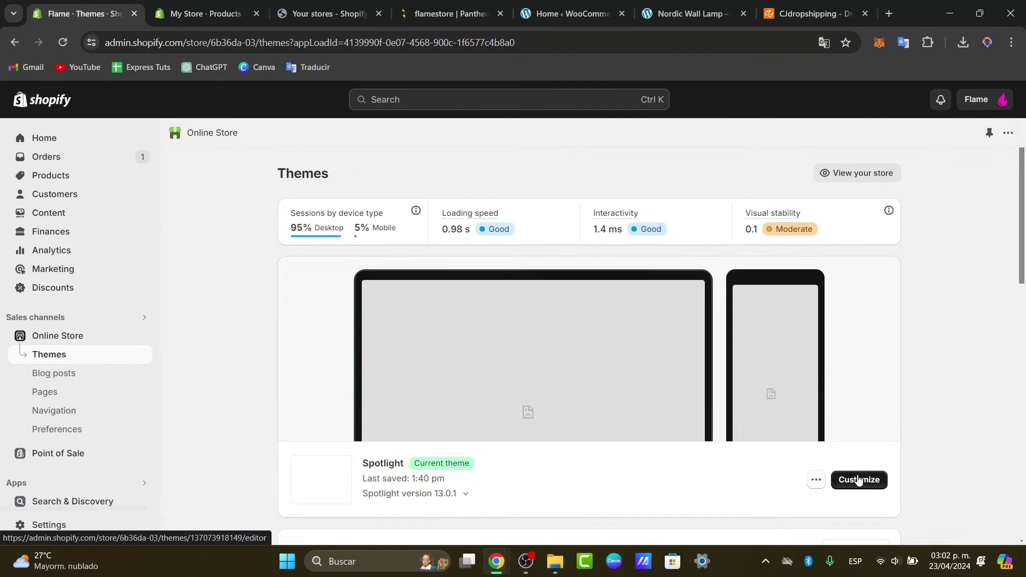
Open the Flame theme editor and My Store's Online Store themes in separate tabs.
left_click(857, 479)
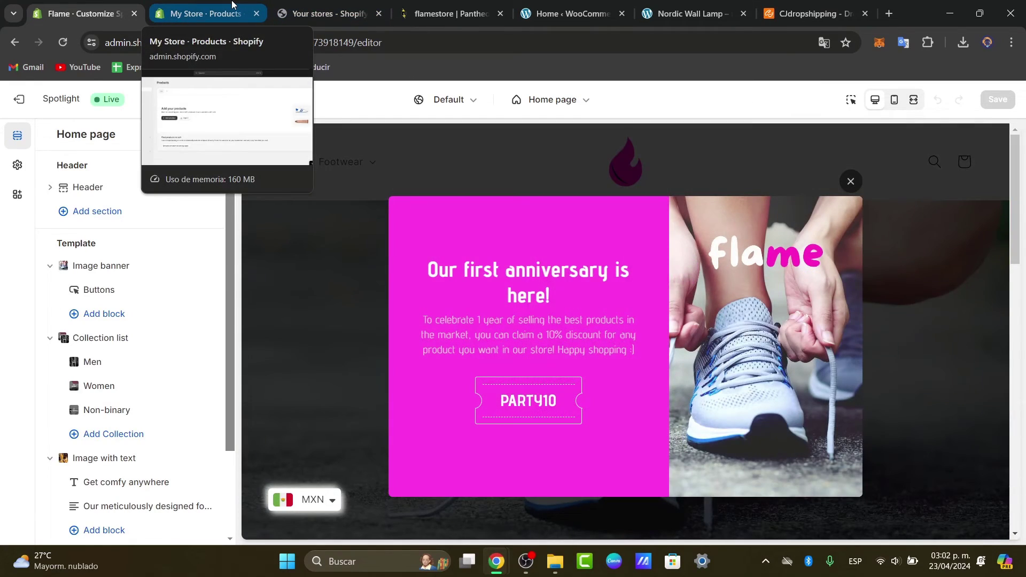
left_click(232, 4)
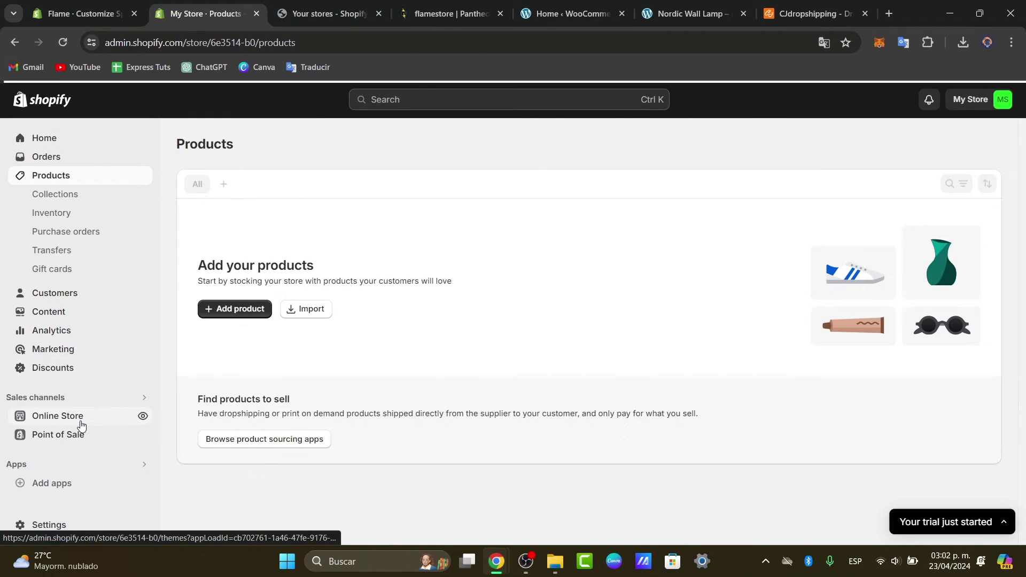
left_click(79, 420)
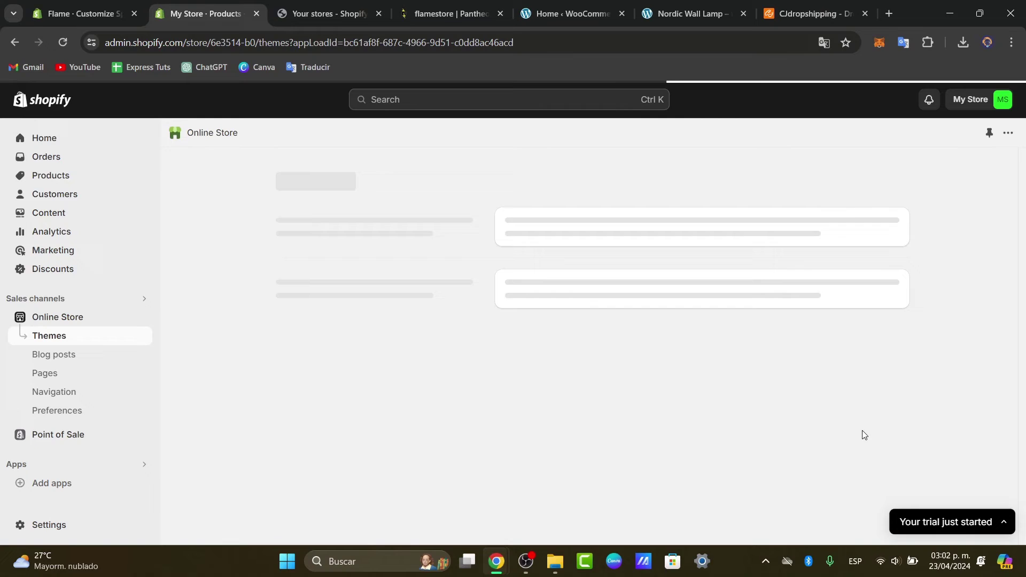
scroll(719, 364, "down", 5)
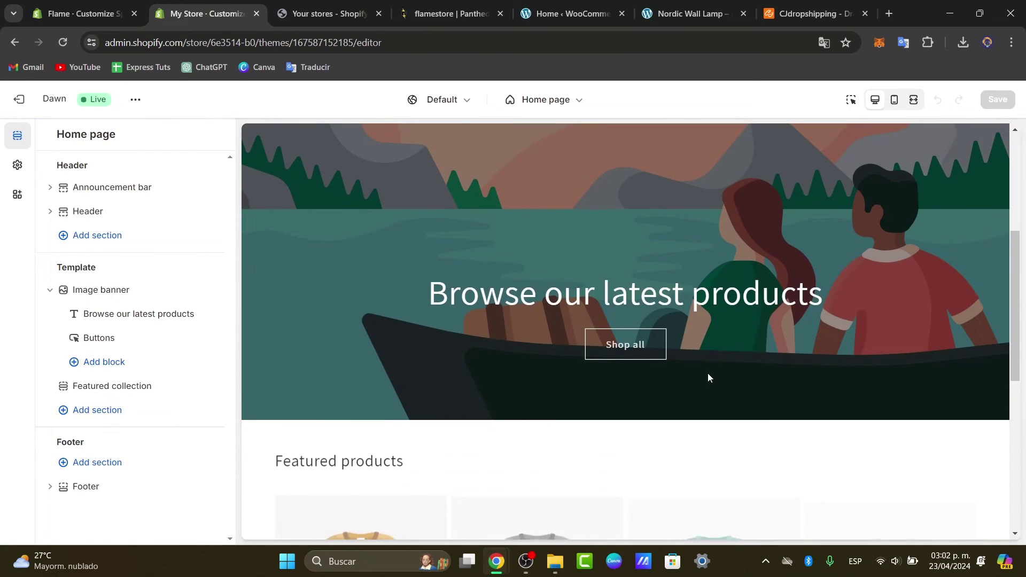
In the Flame editor, close the anniversary popup and open the Image banner settings.
left_click(85, 13)
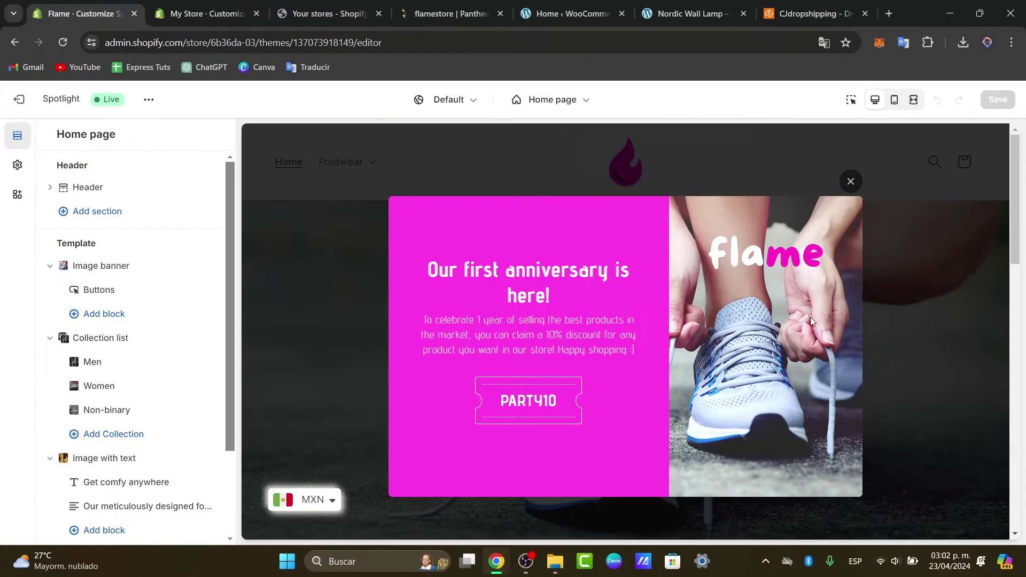
left_click(850, 181)
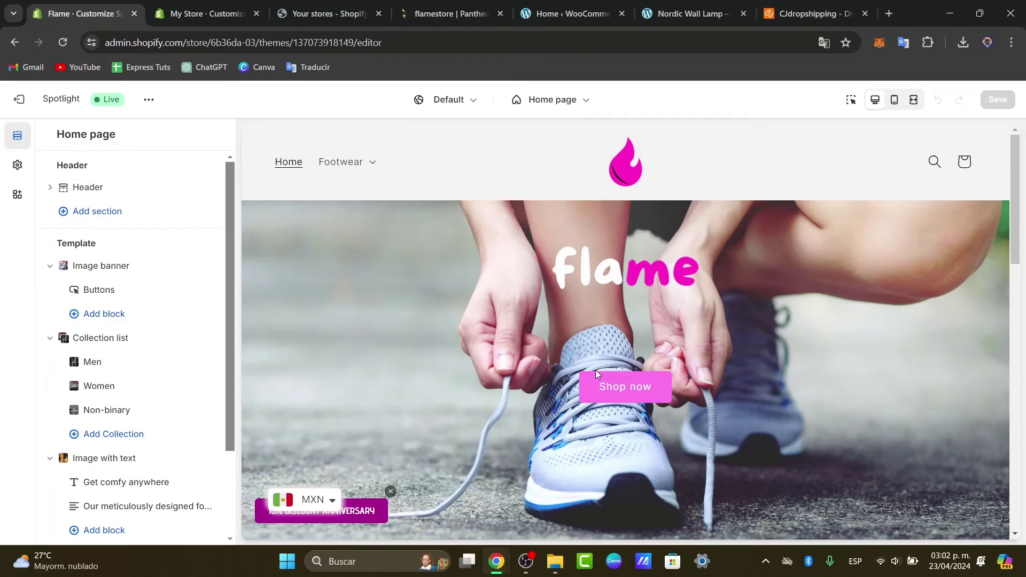
scroll(597, 372, "down", 8)
scroll(598, 373, "up", 6)
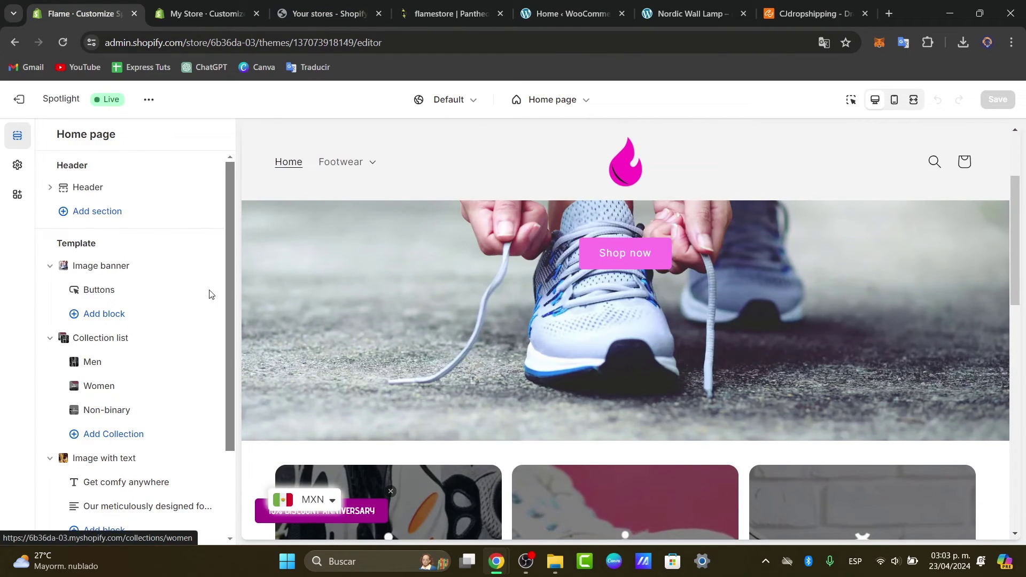
left_click(101, 266)
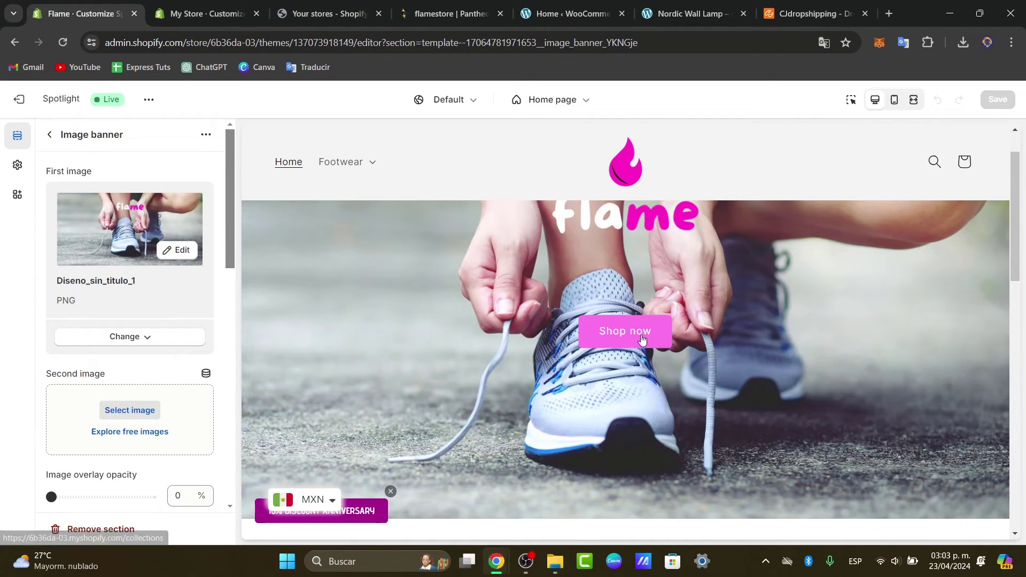
Switch among the Flame editor, My Store's Dawn editor and Your stores tabs to compare them.
left_click(182, 6)
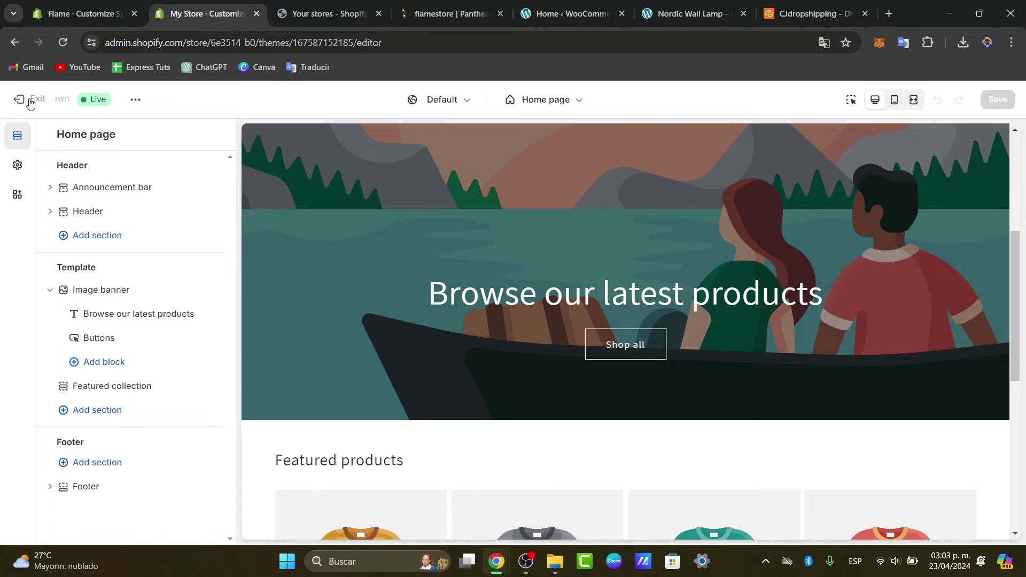
left_click(82, 5)
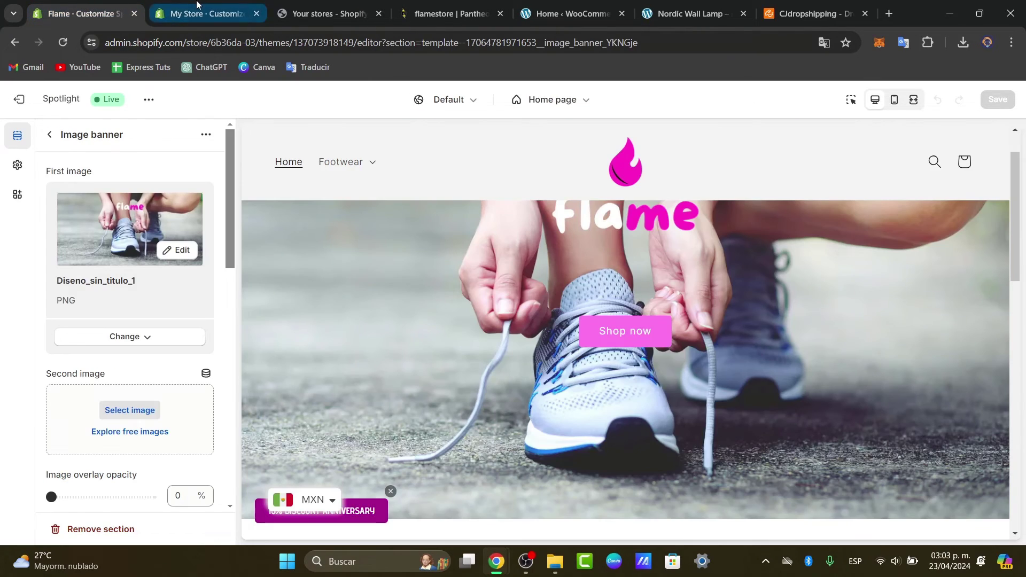
left_click(197, 7)
left_click(114, 7)
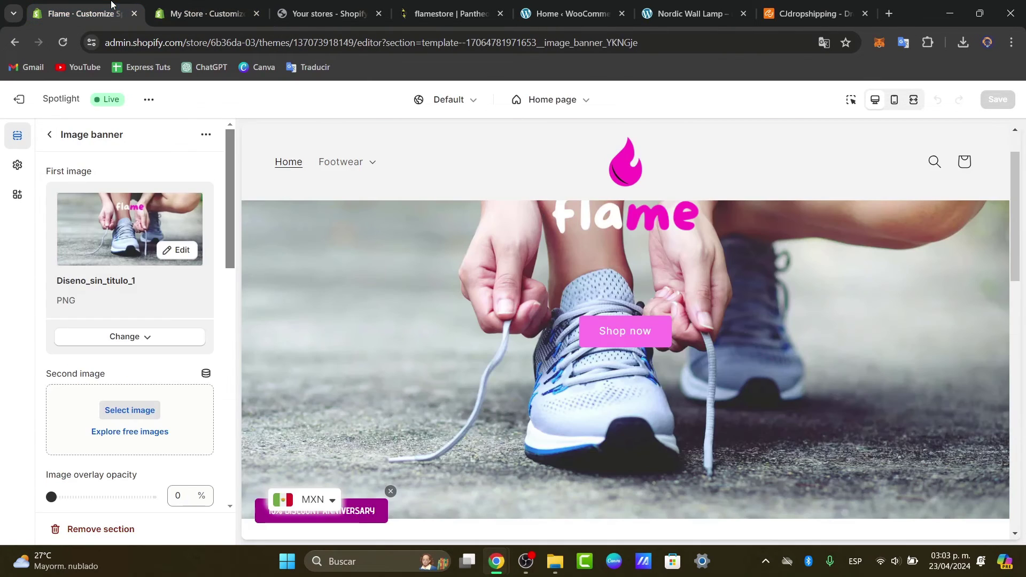
left_click(208, 8)
left_click(322, 5)
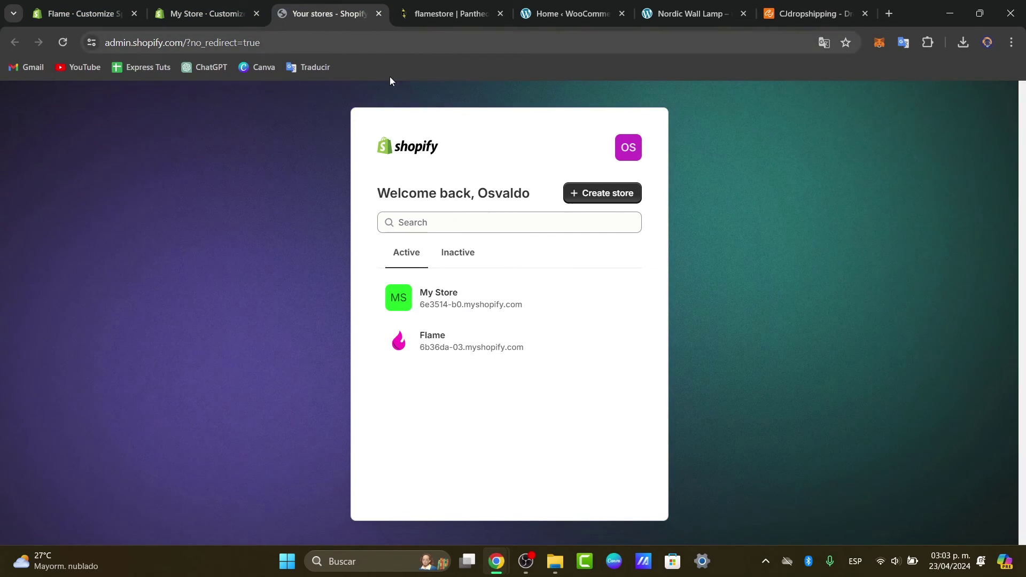
left_click(205, 8)
left_click(89, 6)
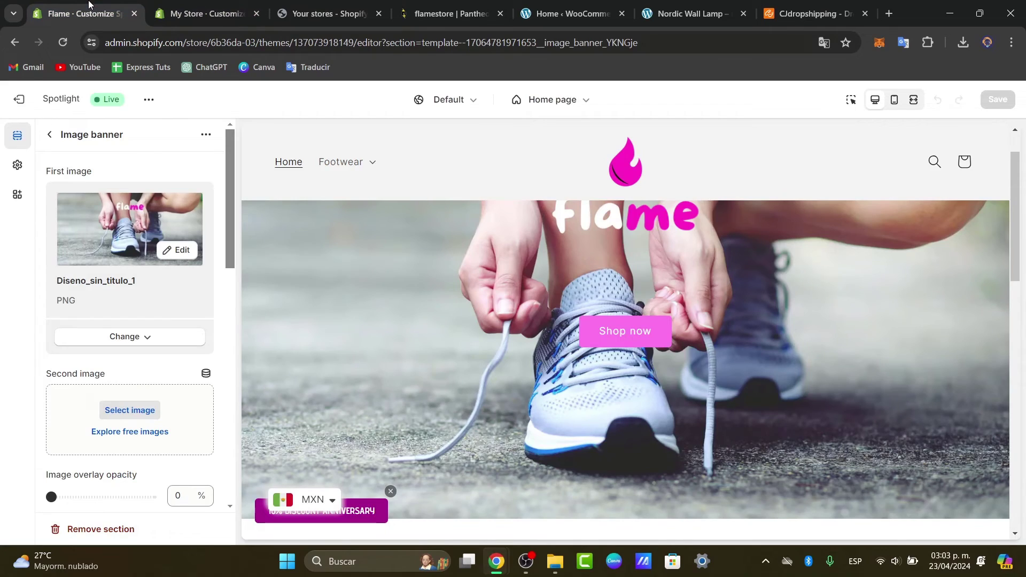
left_click(217, 5)
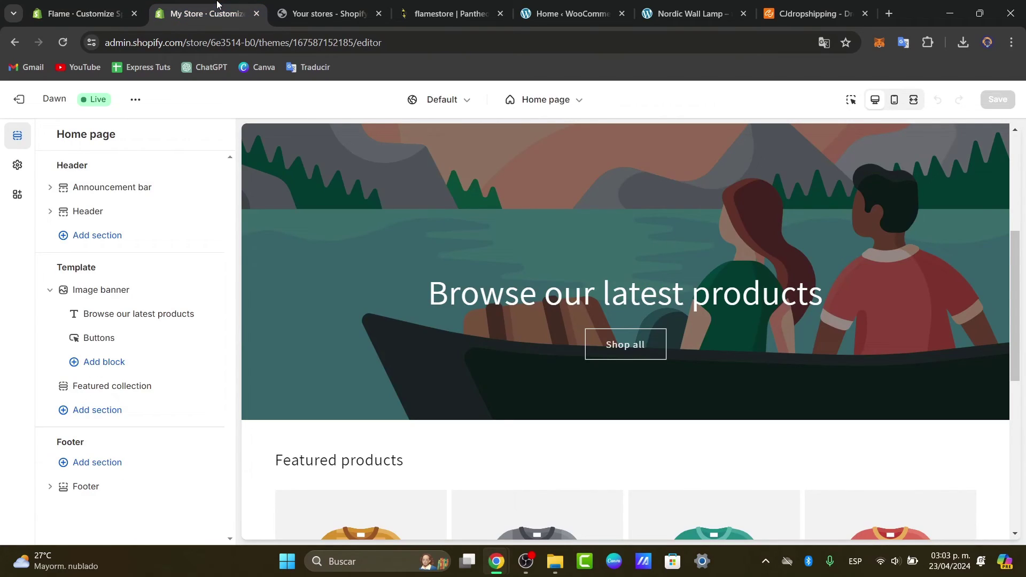
left_click(85, 13)
Review the Multi-Admin Multi-Store Sync listing, including its Multify product table screenshot and pricing.
left_click(48, 430)
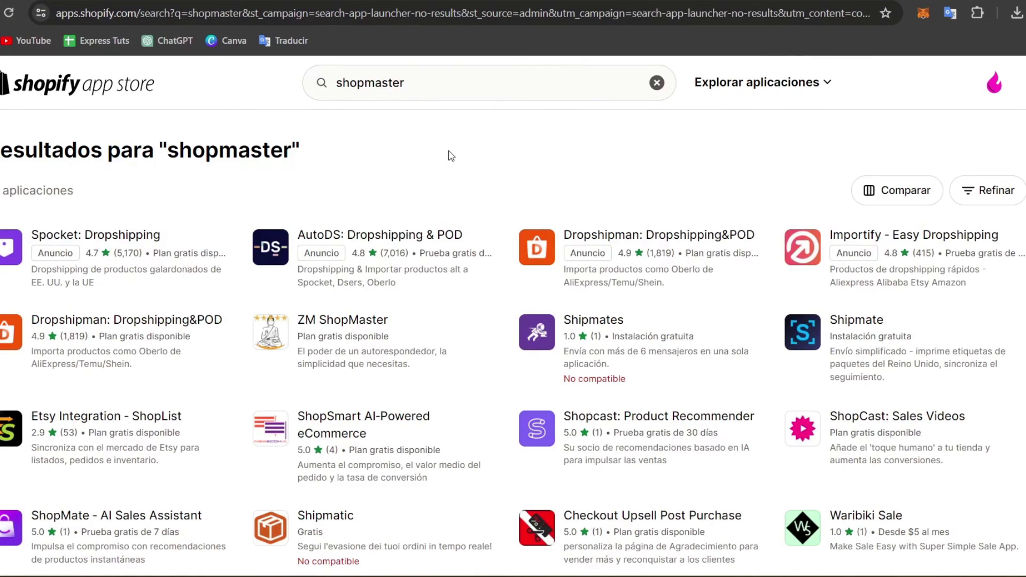
scroll(450, 155, "down", 1)
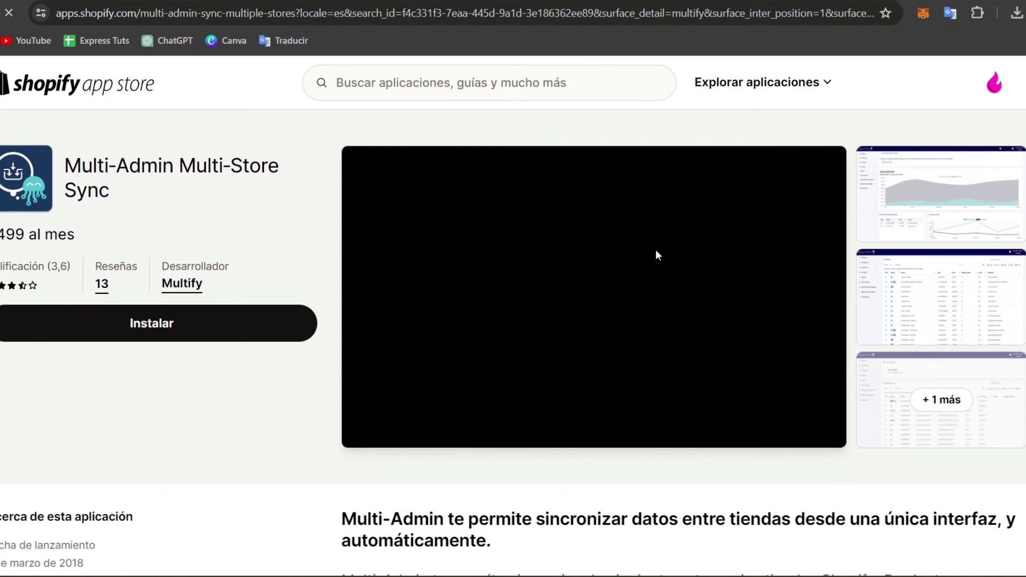
left_click(943, 254)
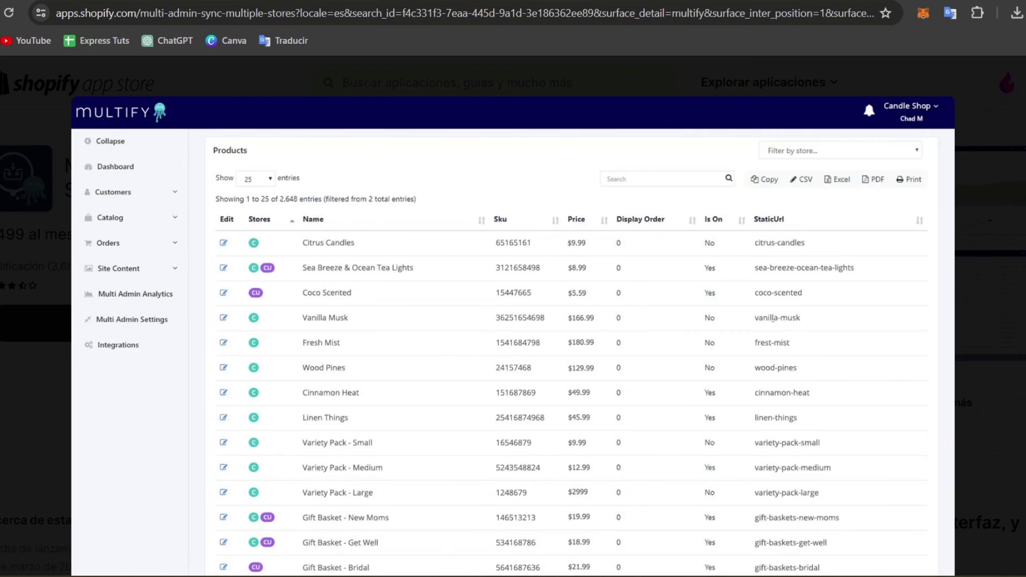
key("Escape")
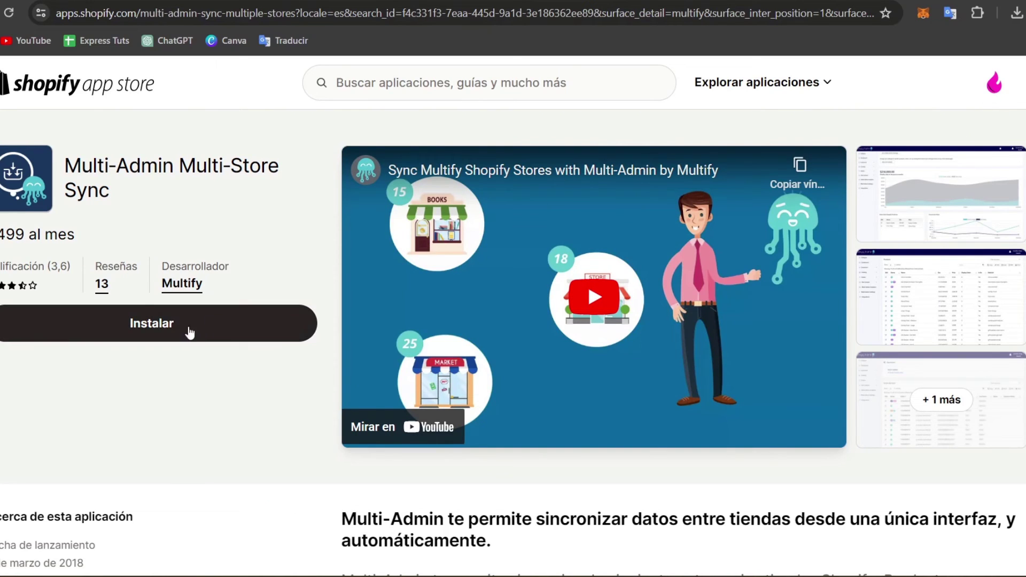
left_click_drag(73, 236, 3, 239)
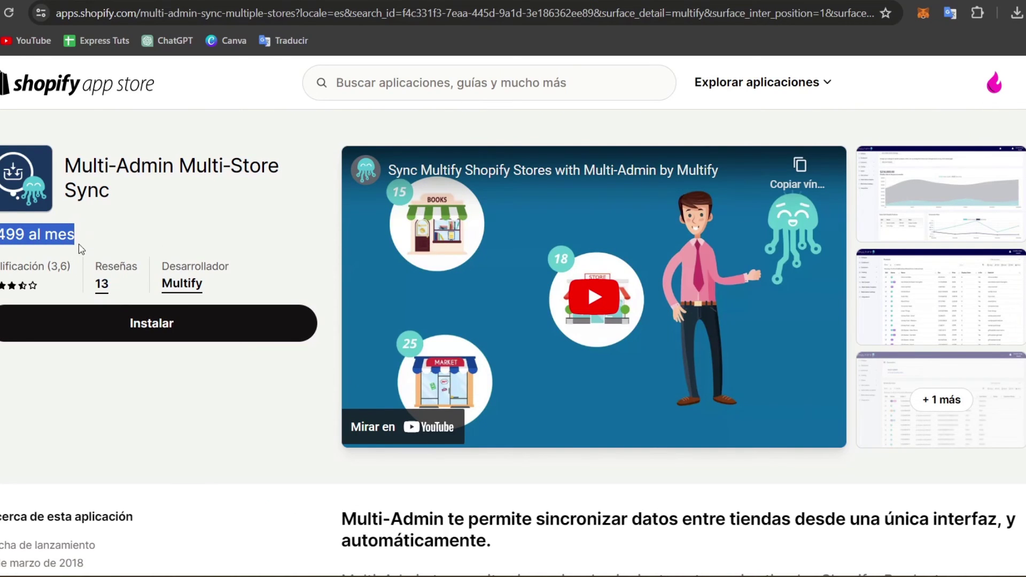
scroll(623, 256, "down", 10)
scroll(623, 256, "down", 5)
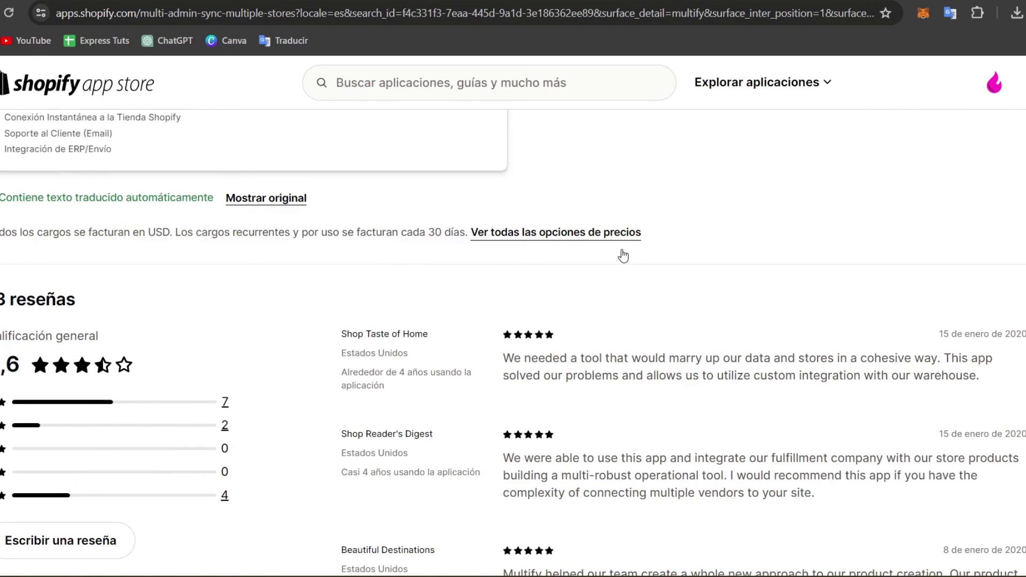
scroll(623, 256, "up", 15)
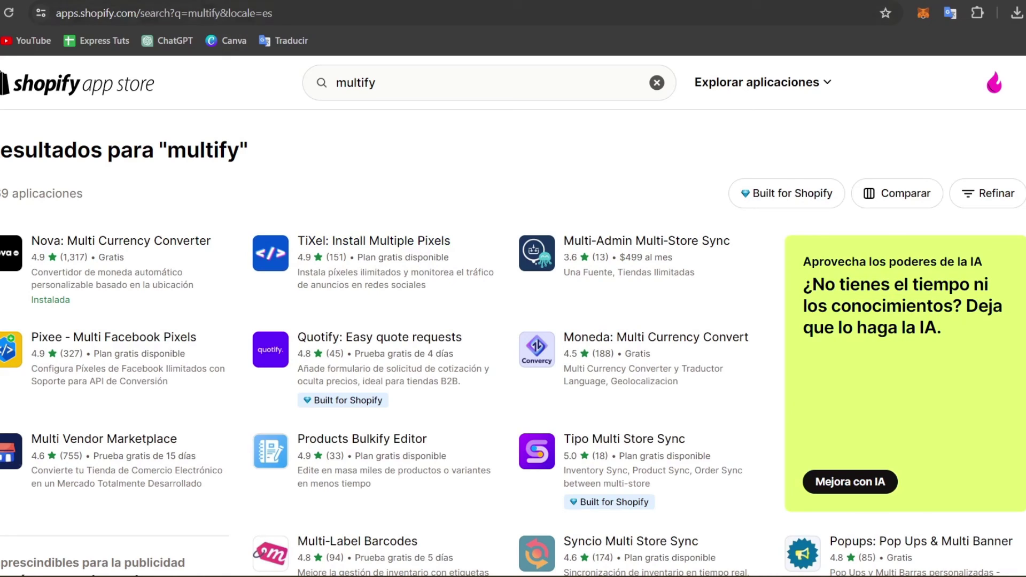
Visit Flame's Home and Online Store > Themes, then close the App Store results tab.
left_click(229, 2)
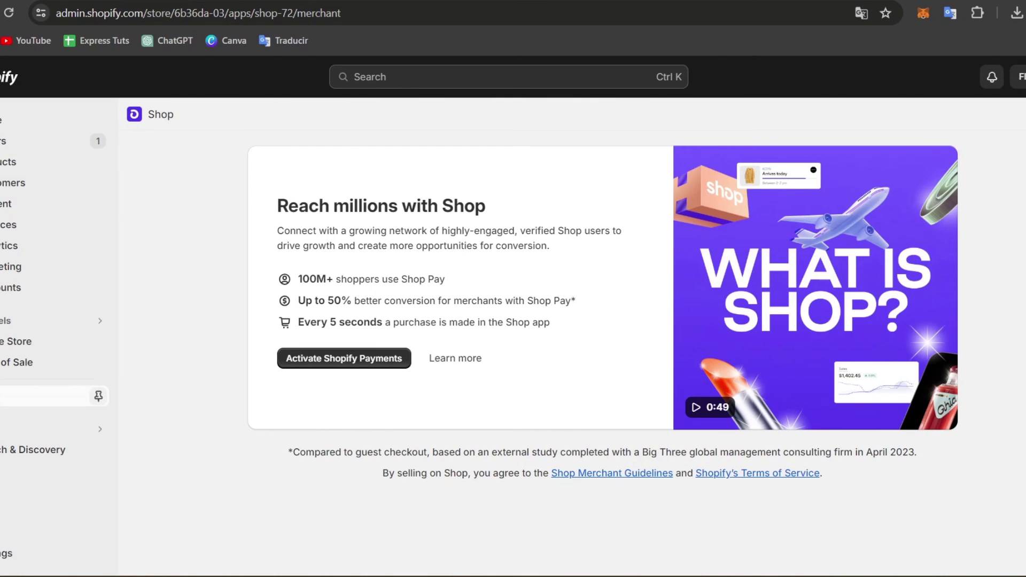
left_click(30, 125)
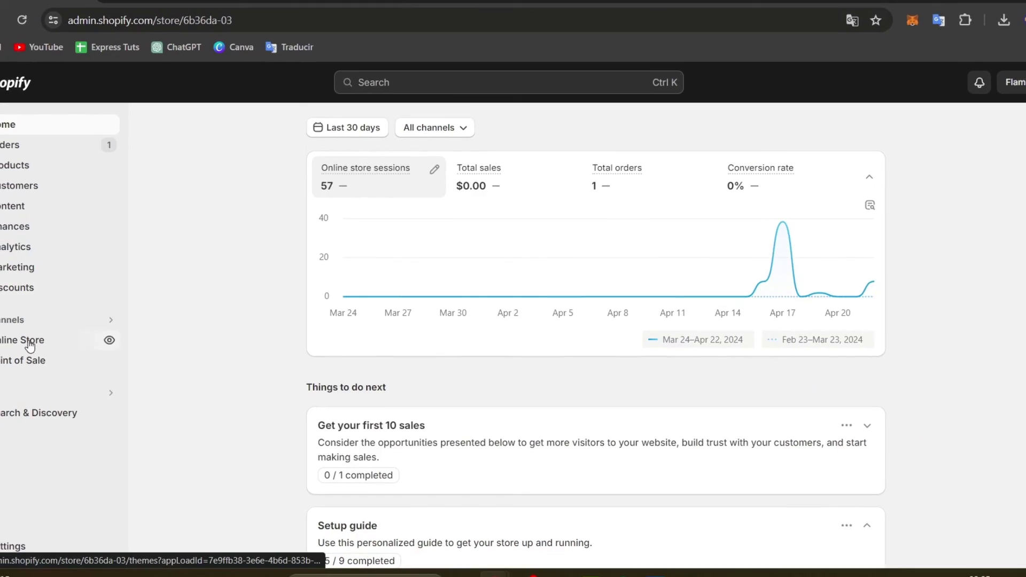
left_click(29, 344)
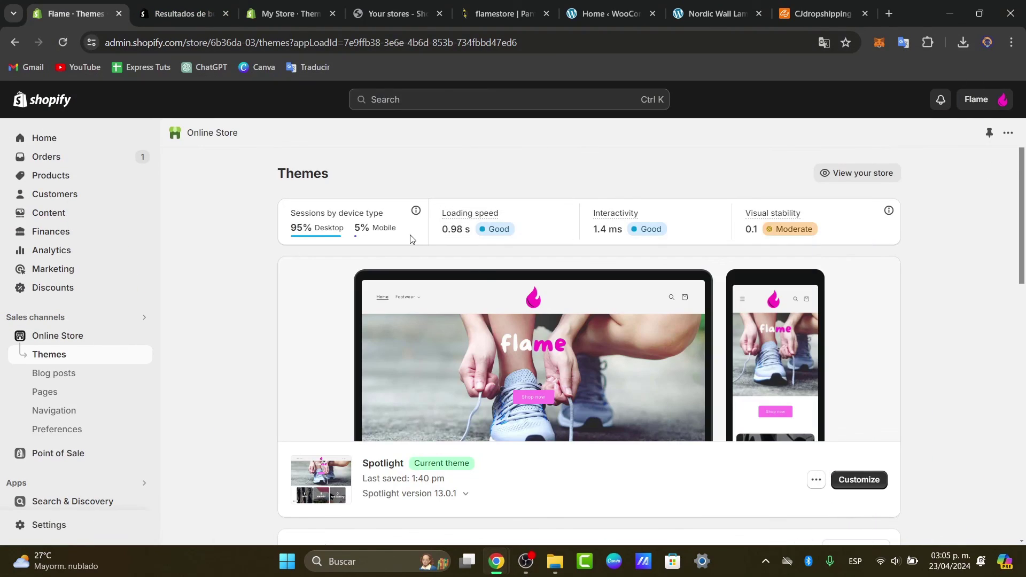
left_click(211, 14)
left_click(225, 14)
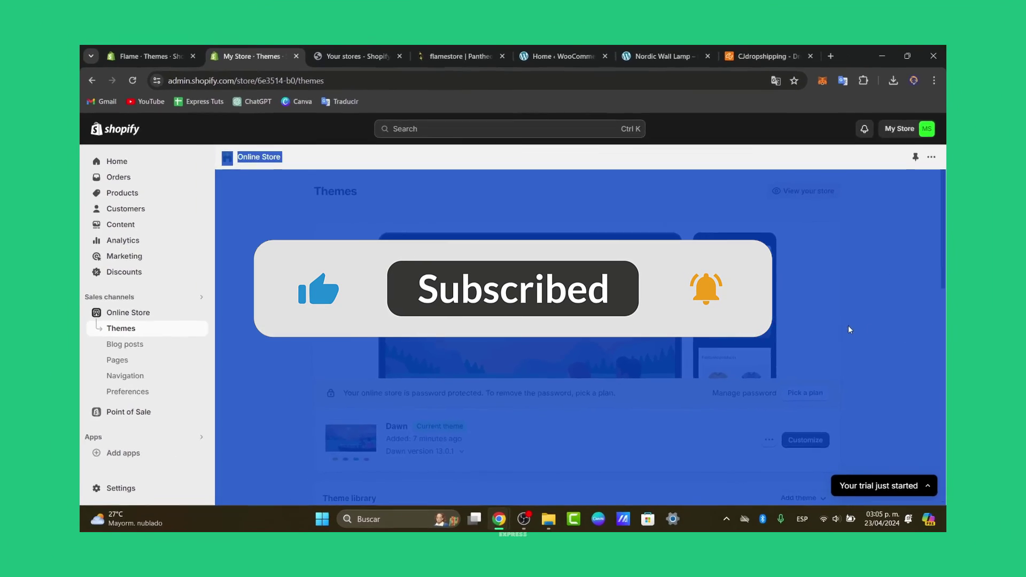
Open My Store's Home page, then return to the Your stores chooser.
scroll(908, 331, "down", 5)
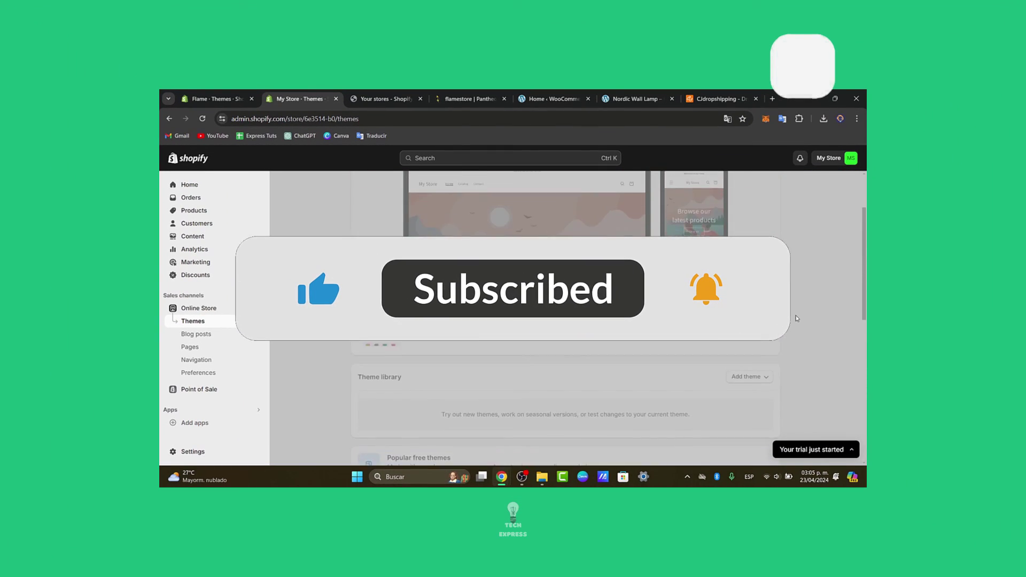
scroll(796, 318, "up", 5)
key("ctrl+a")
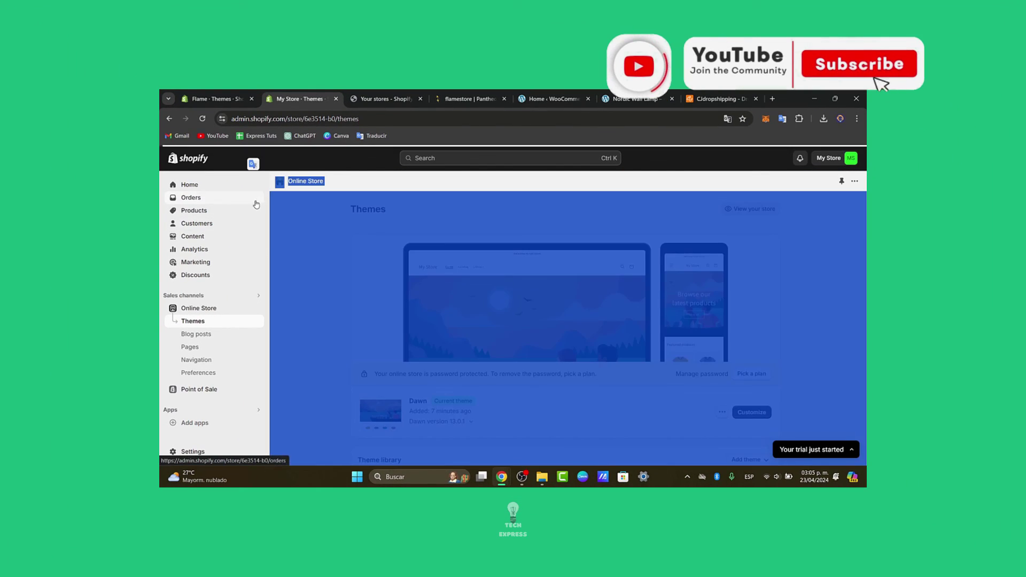
left_click(256, 202)
left_click(241, 184)
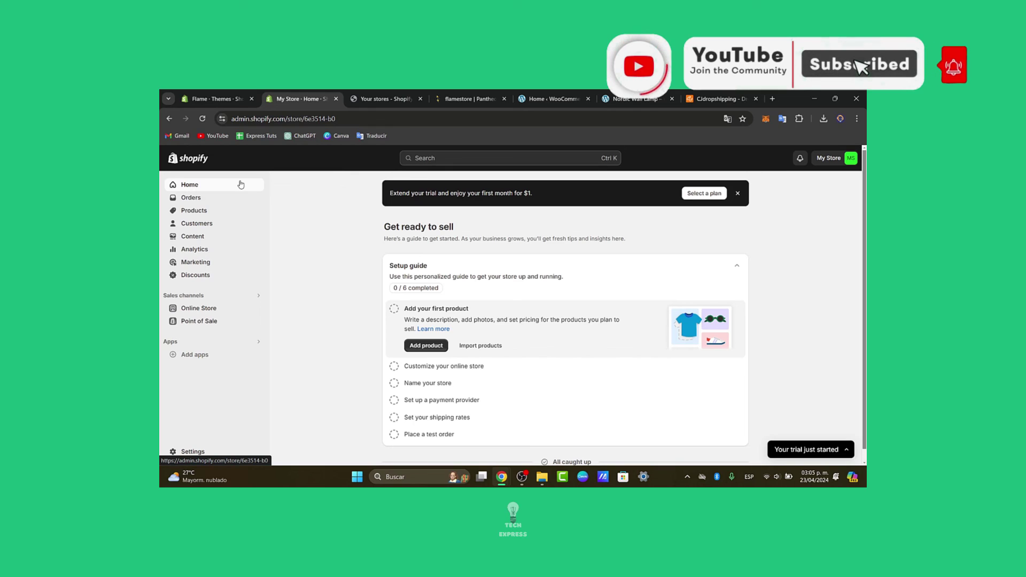
left_click(379, 98)
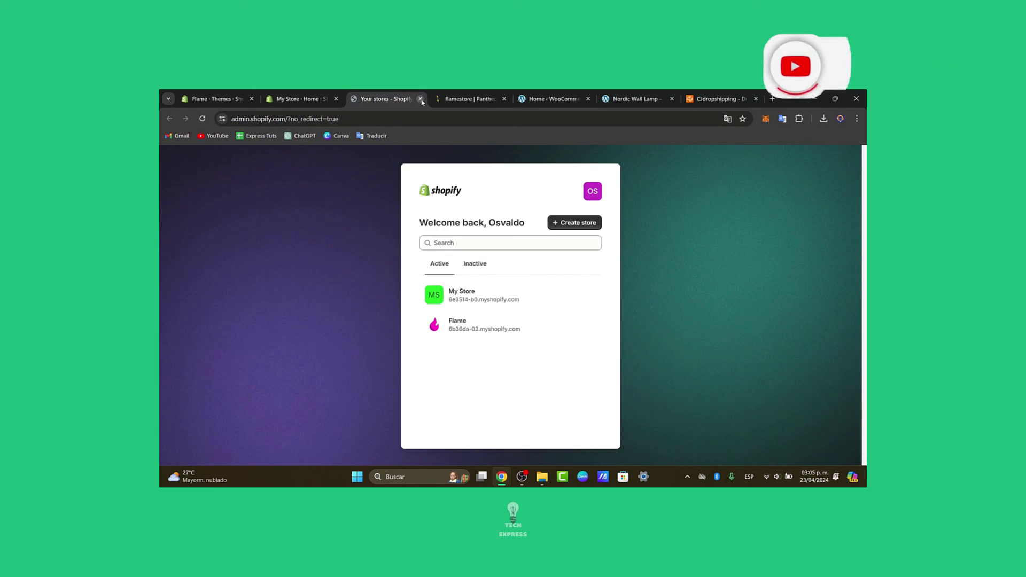